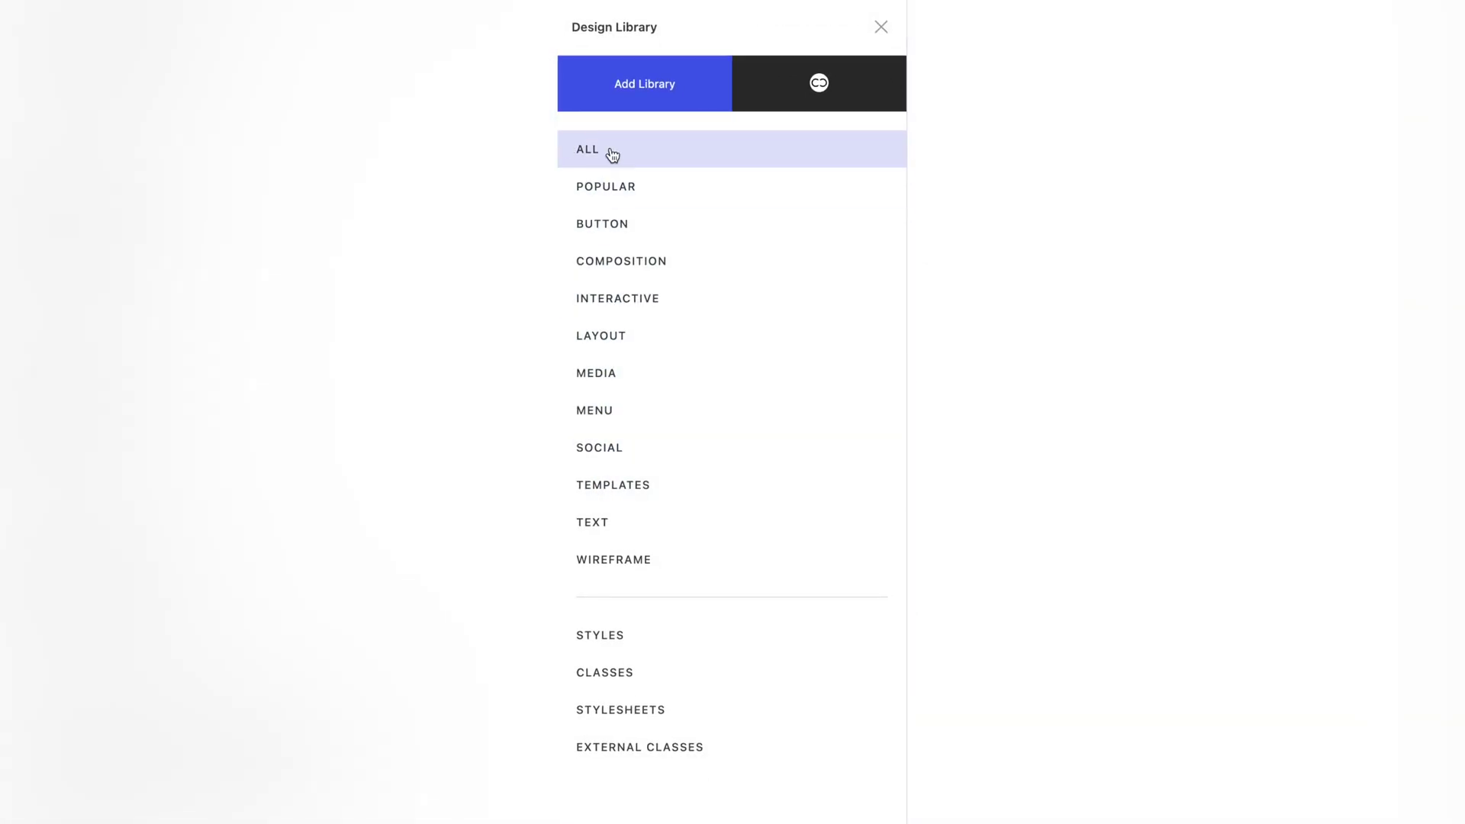
Step: Show Design Library designs from ALL categories and scroll through the hero templates
left_click(609, 150)
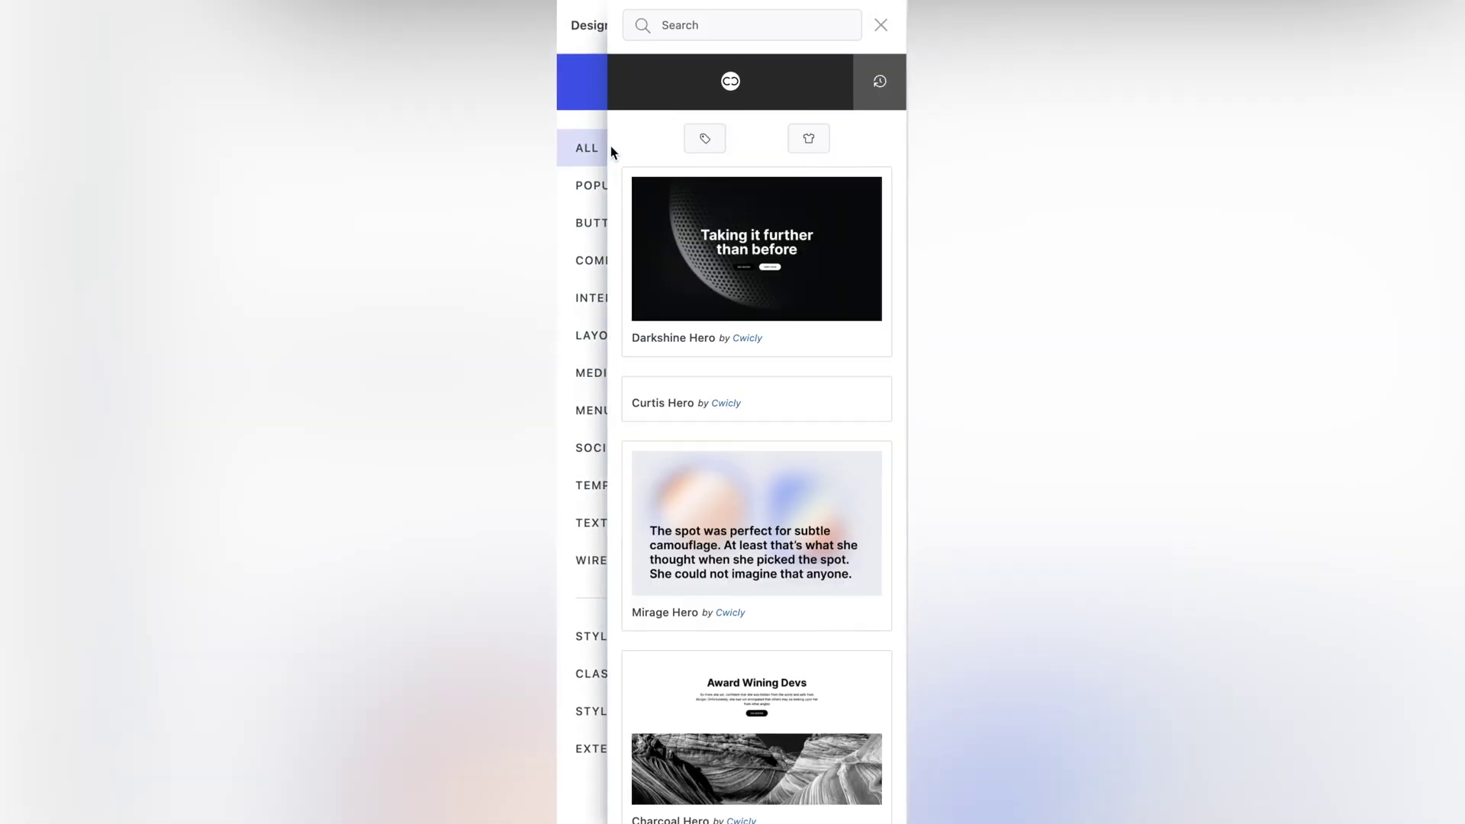
scroll(714, 287, "down", 5)
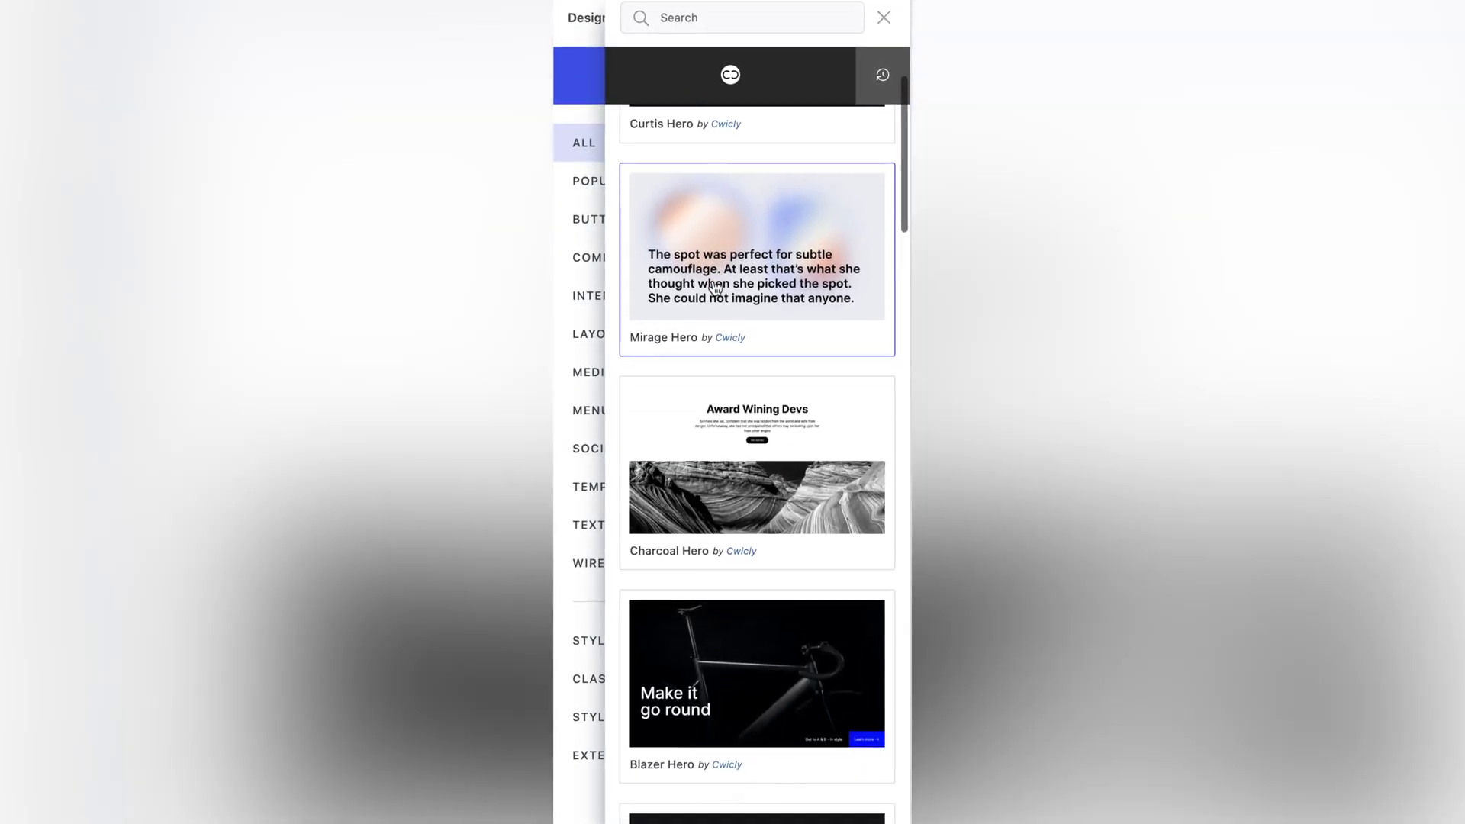
scroll(714, 288, "down", 15)
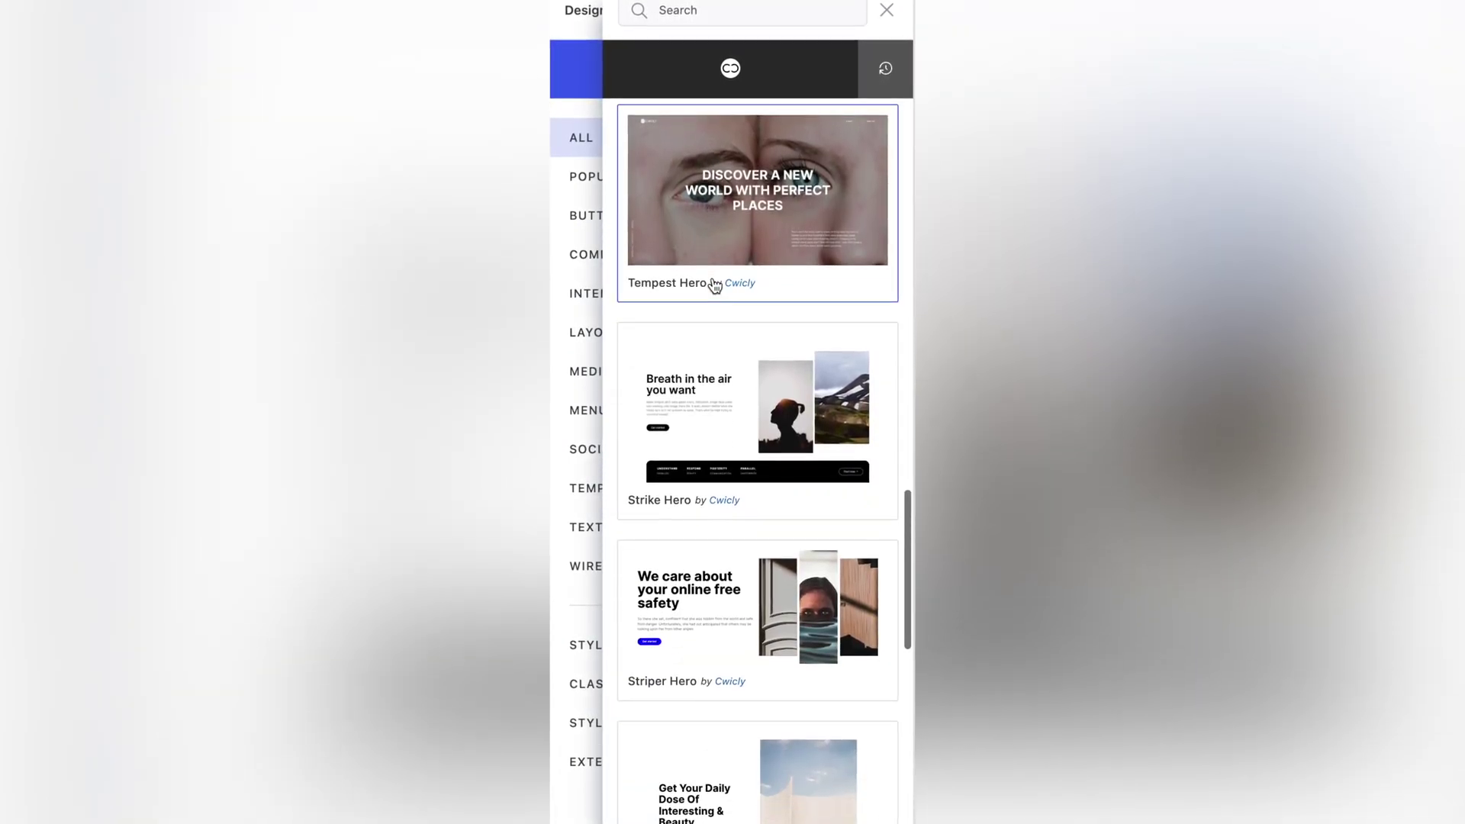
scroll(714, 286, "down", 15)
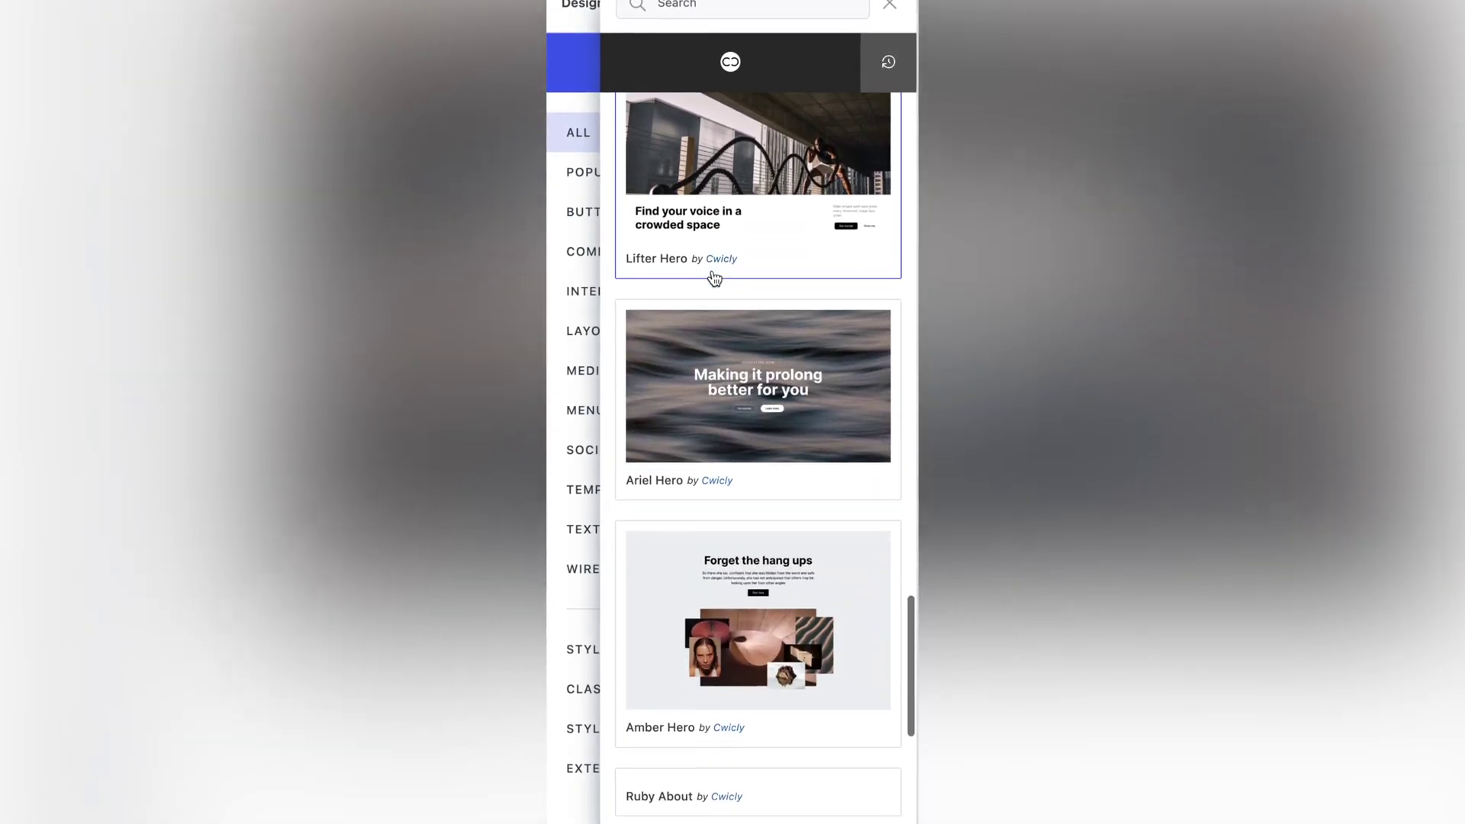
scroll(714, 276, "down", 12)
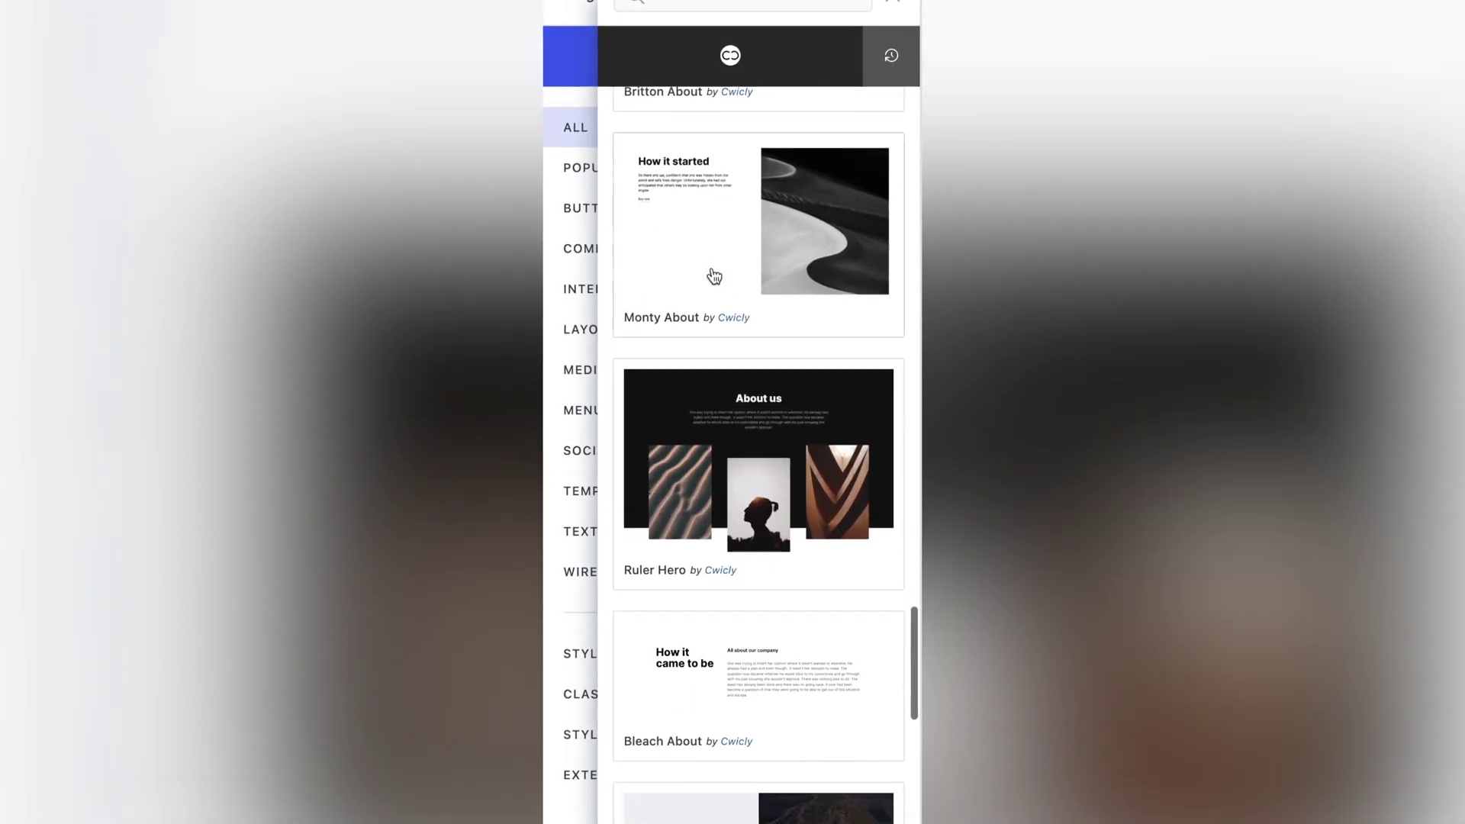
scroll(714, 276, "down", 5)
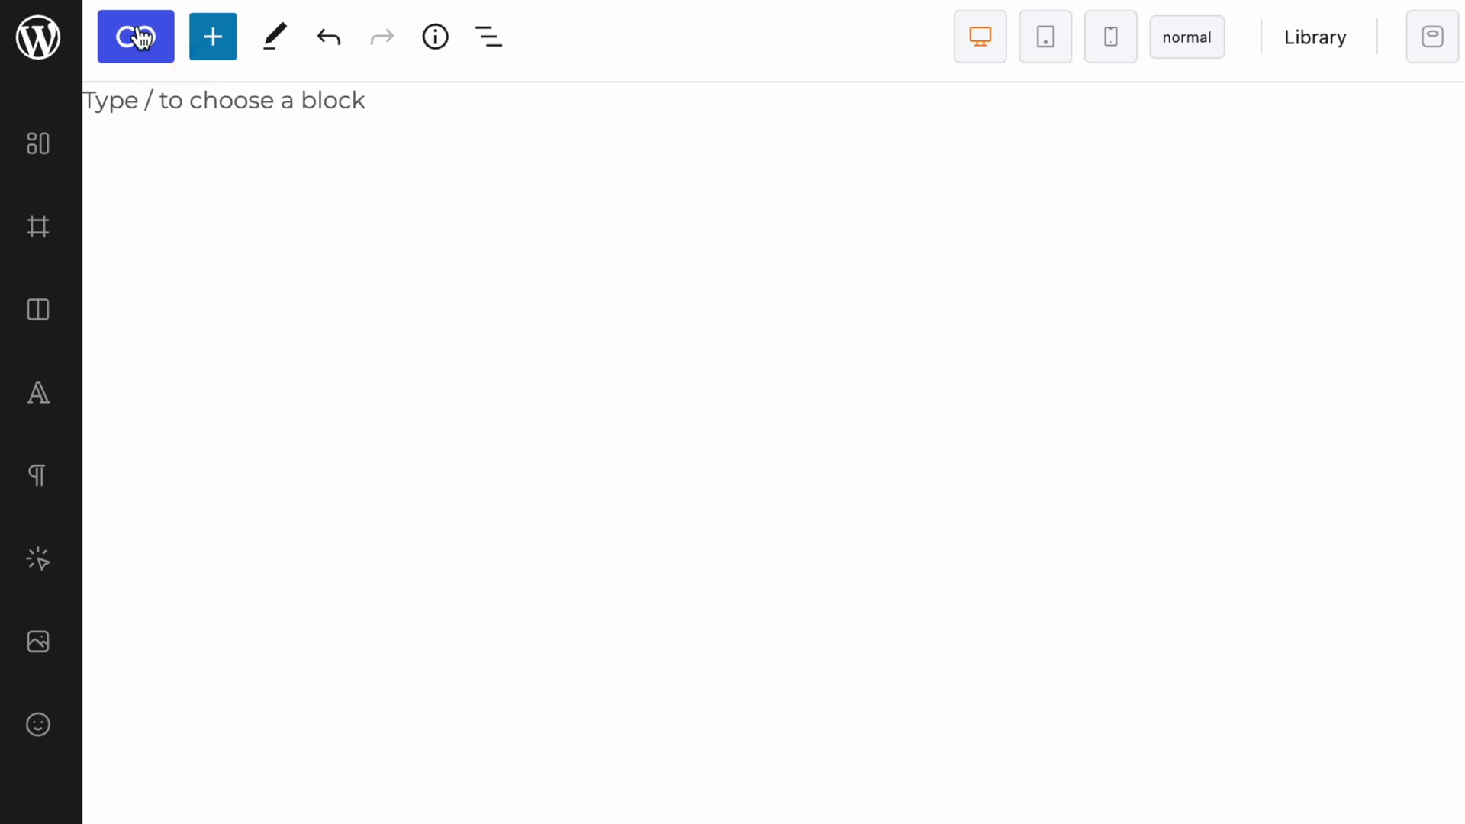
Step: Open the Design Library, list ALL categories, and scroll down to Charcoal Hero
left_click(141, 38)
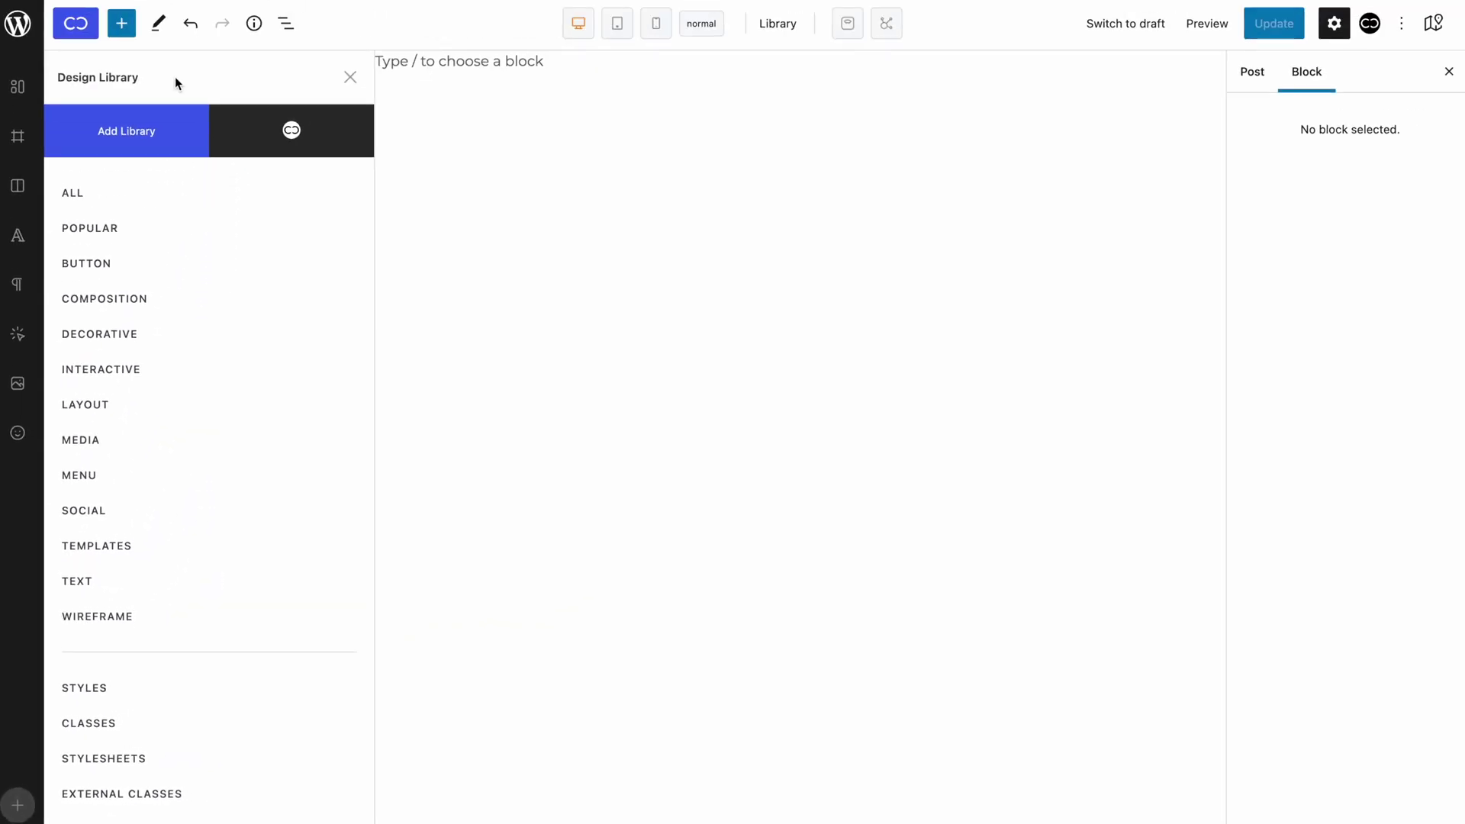
left_click(111, 190)
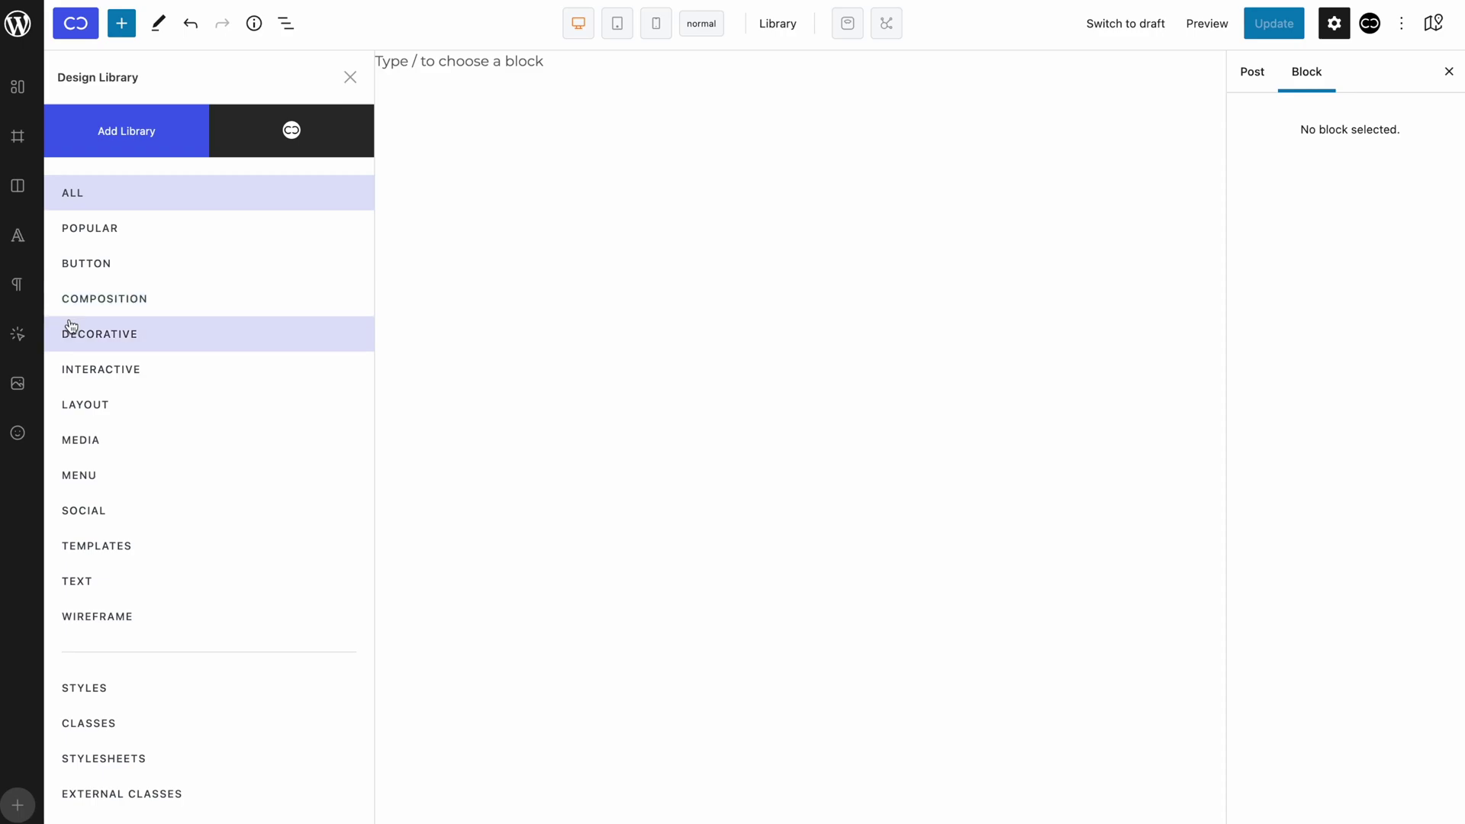
mouse_move(98, 200)
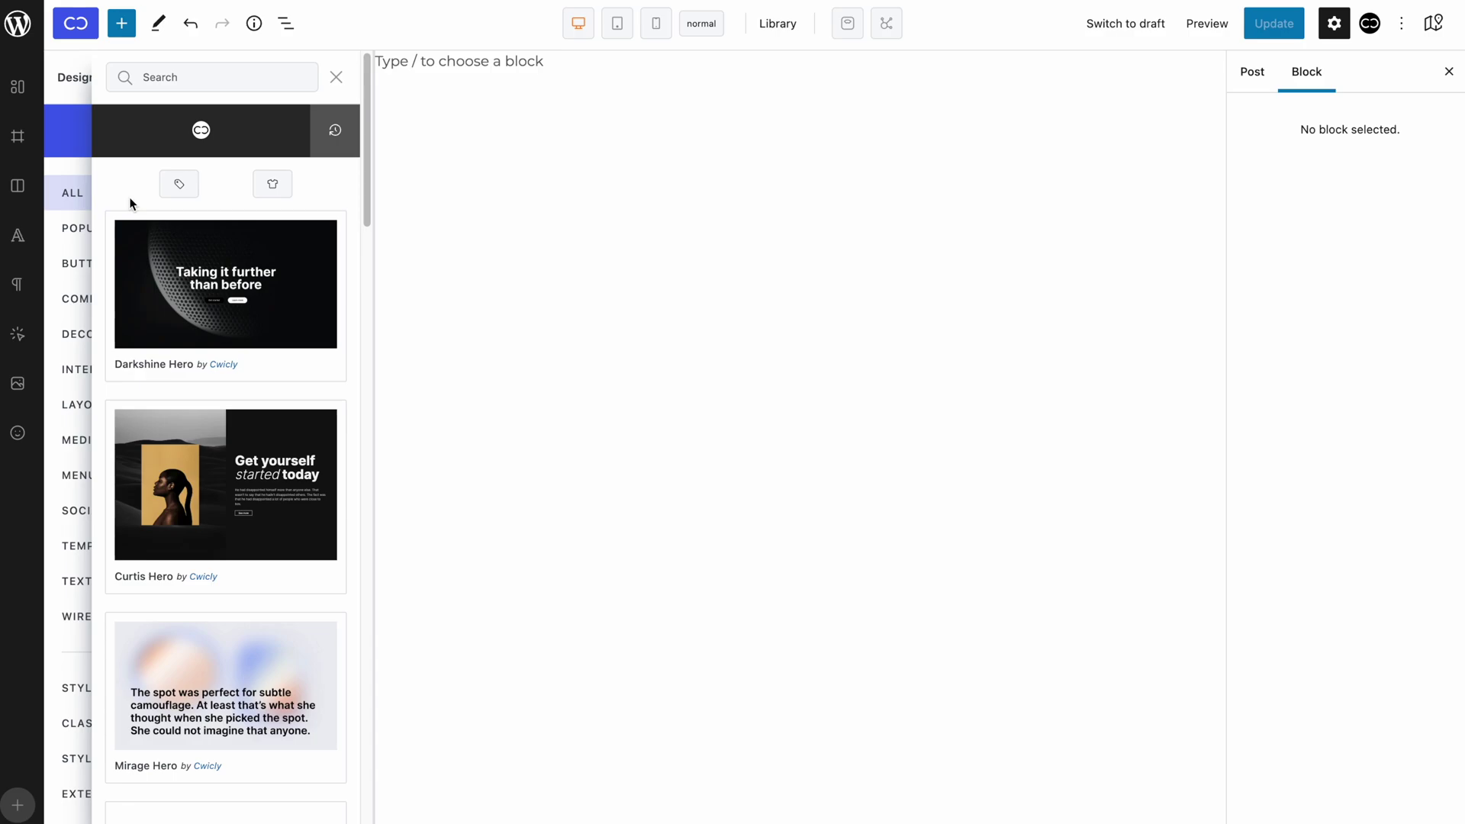
scroll(191, 500, "down", 6)
scroll(191, 499, "down", 1)
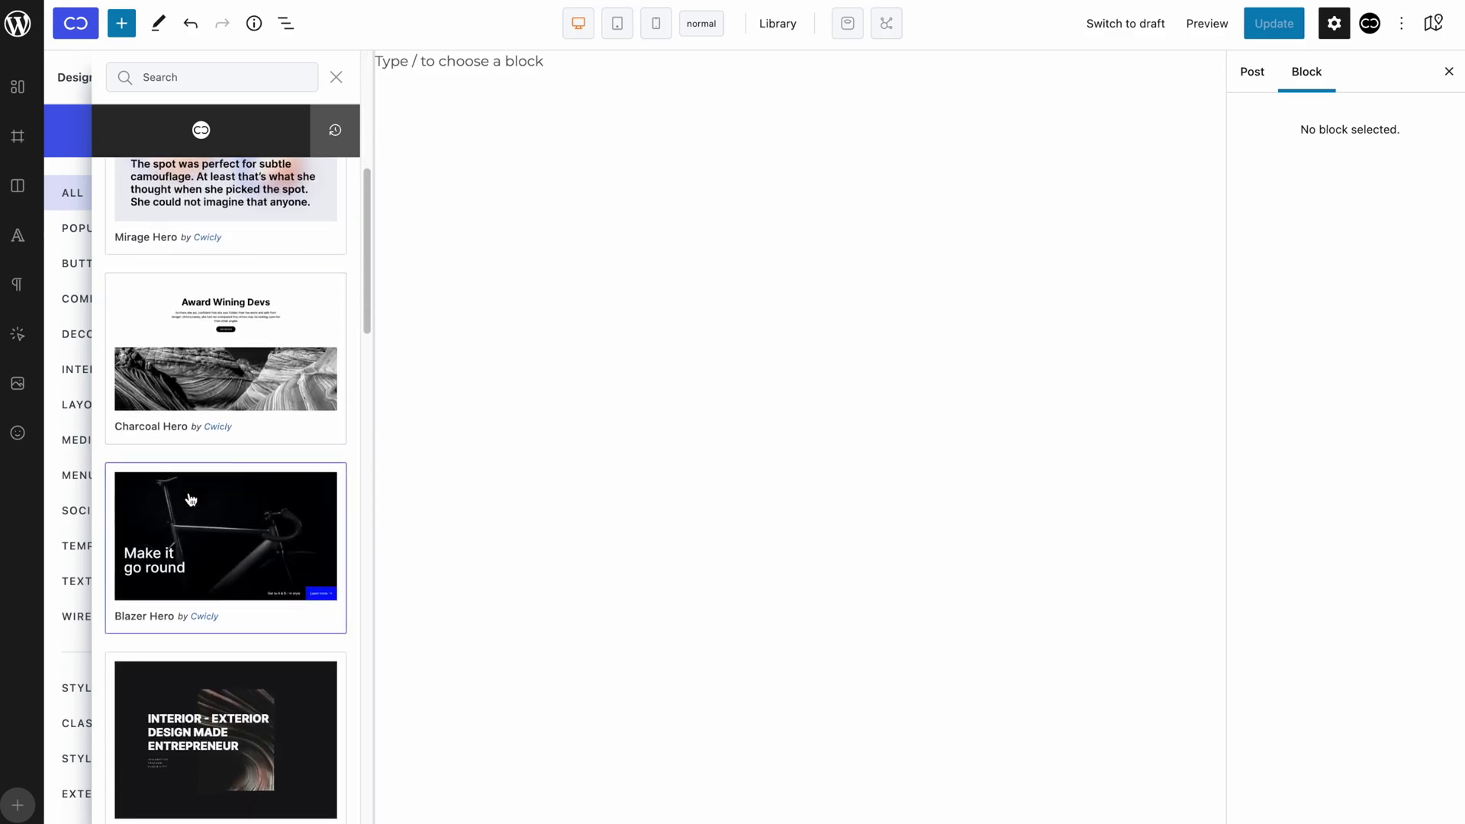
Step: Insert Charcoal Hero, colour its Award Wining Devs heading #e7c7c7, and update the post
left_click(261, 326)
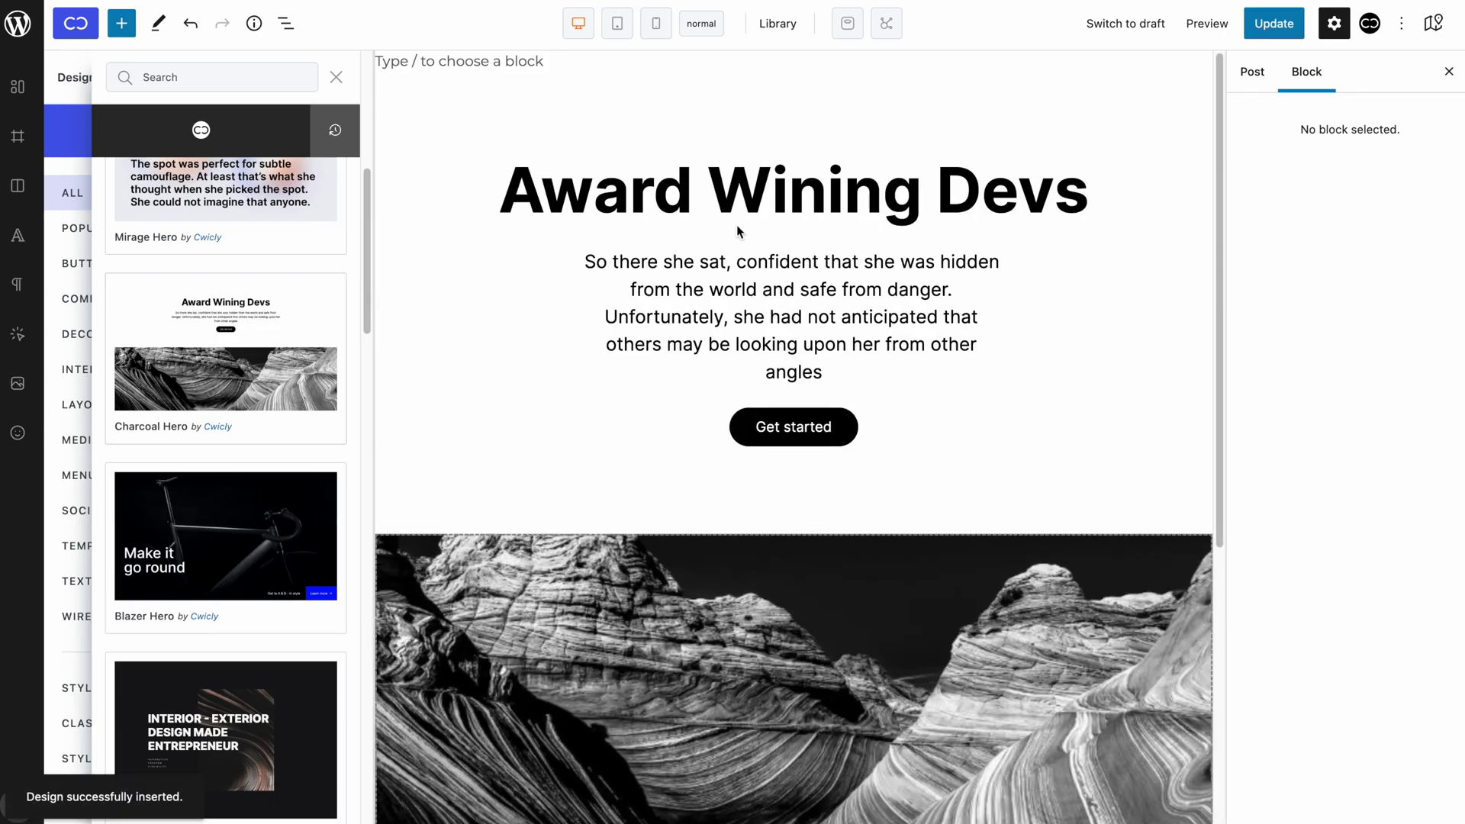
left_click(772, 200)
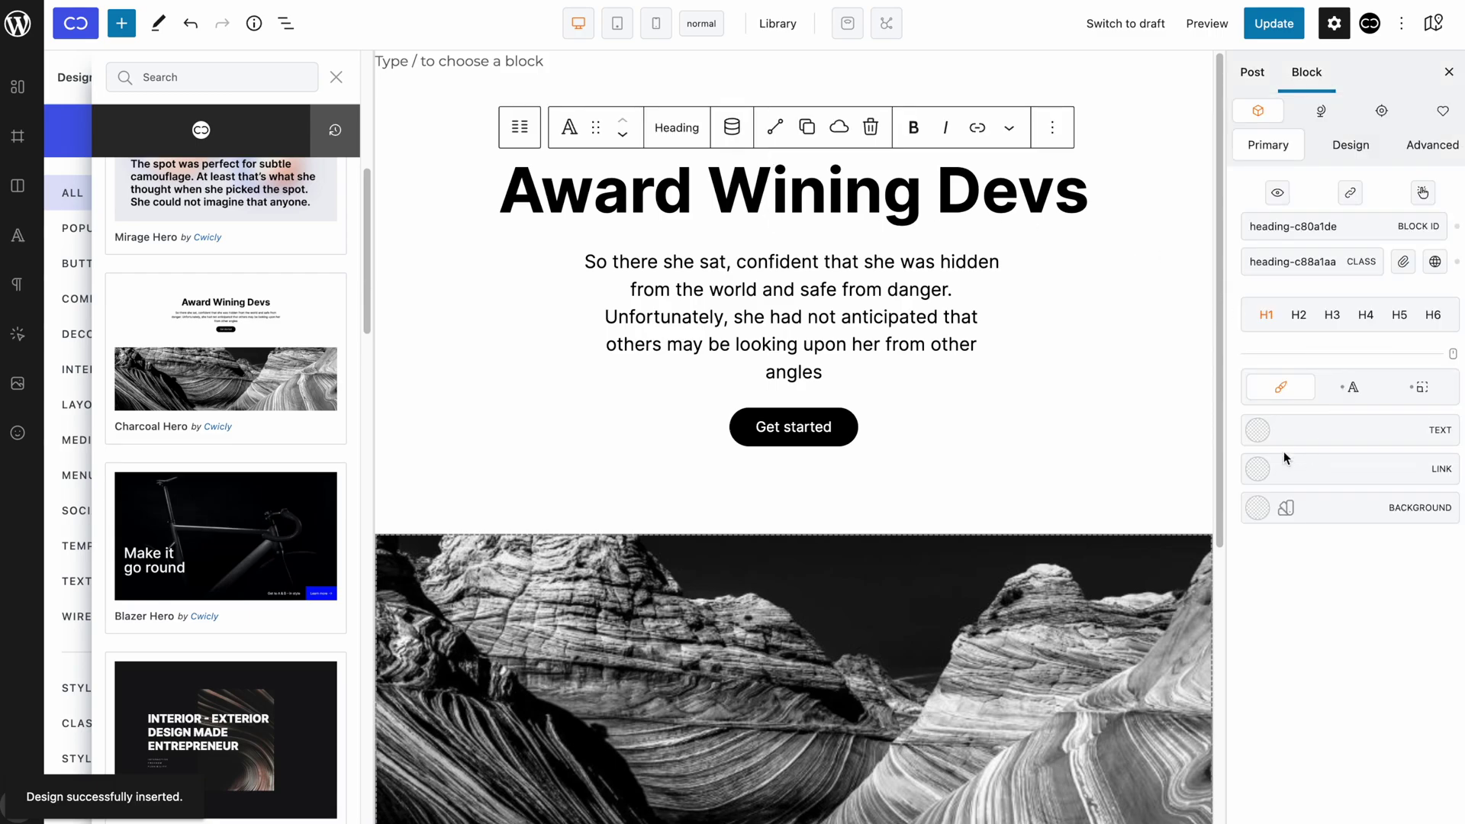
left_click(1257, 430)
left_click(1298, 510)
left_click_drag(1299, 510, 1271, 479)
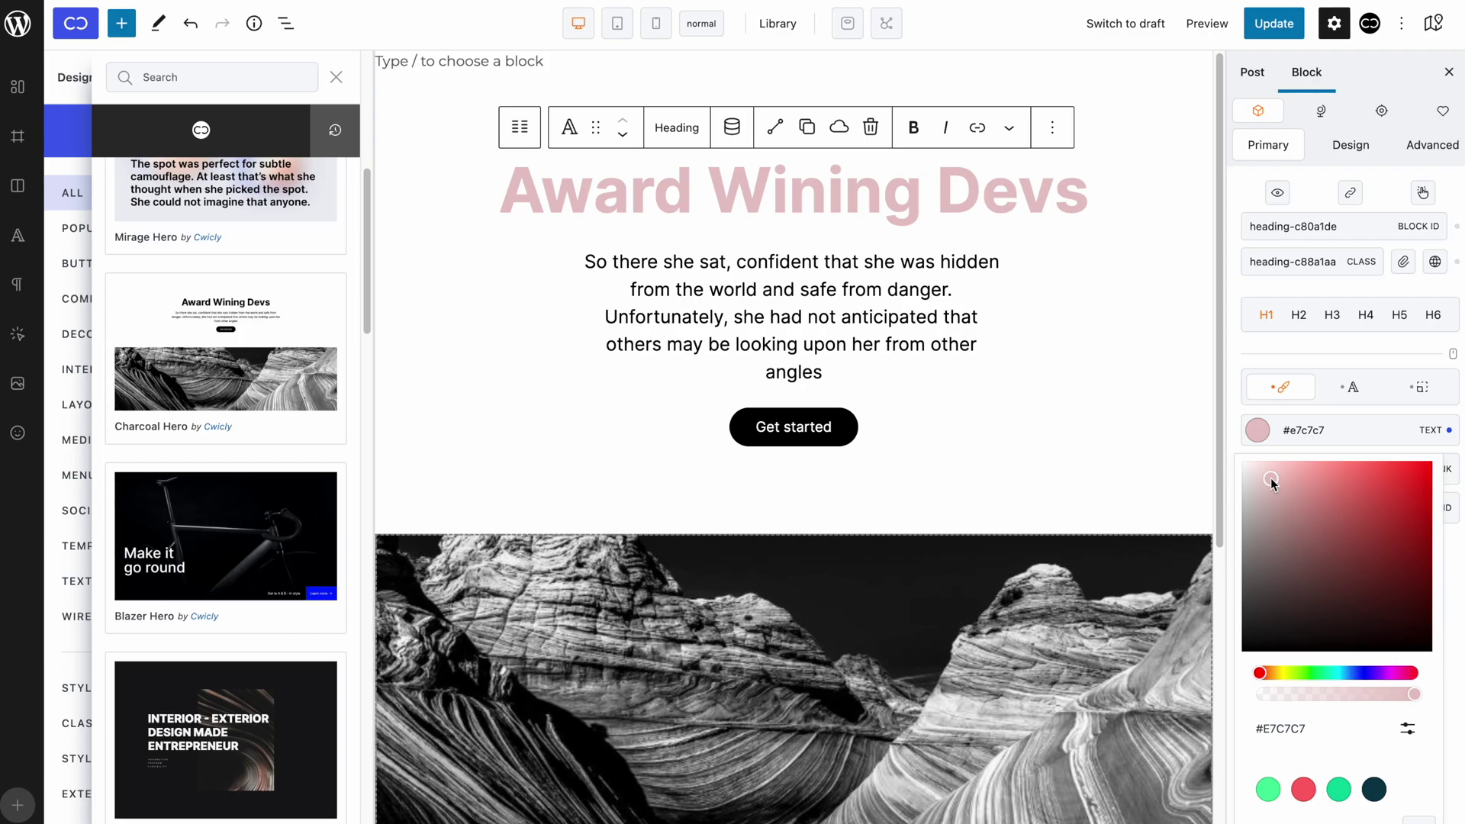
left_click(1270, 34)
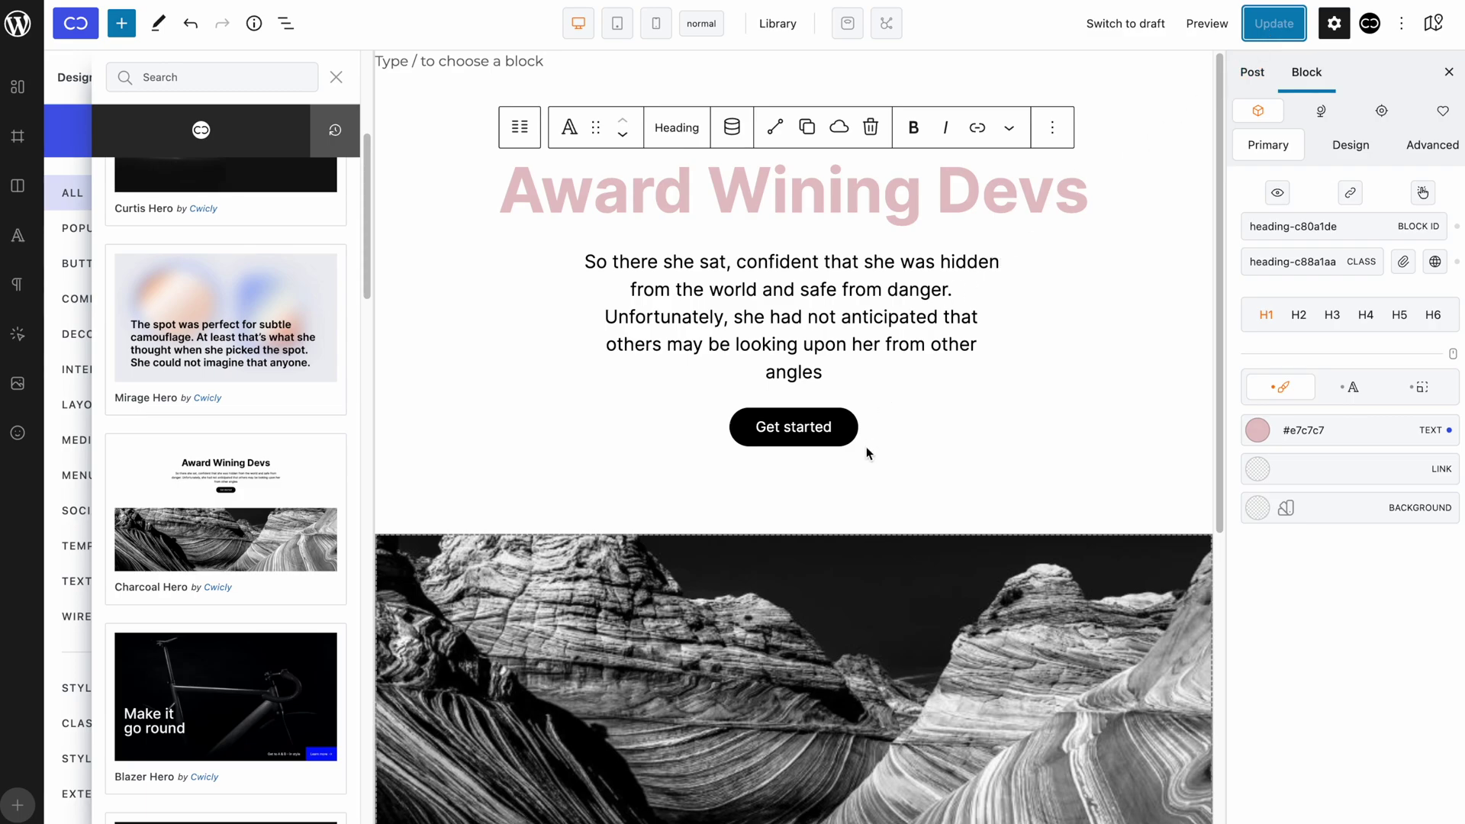
Step: Add a Kira Square Button ('Buy now') beside the hero's Get started button
left_click(861, 421)
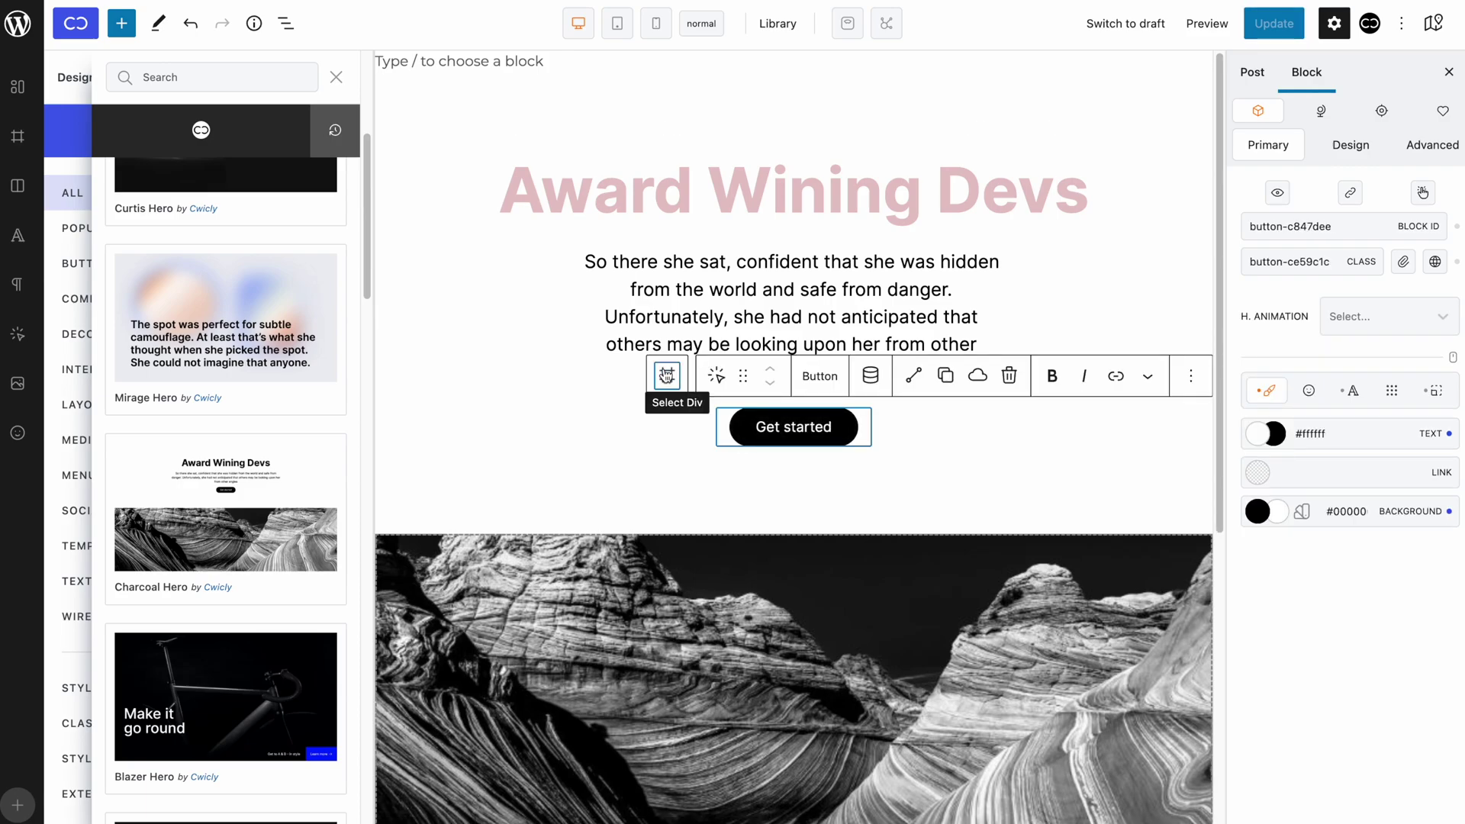
left_click(666, 374)
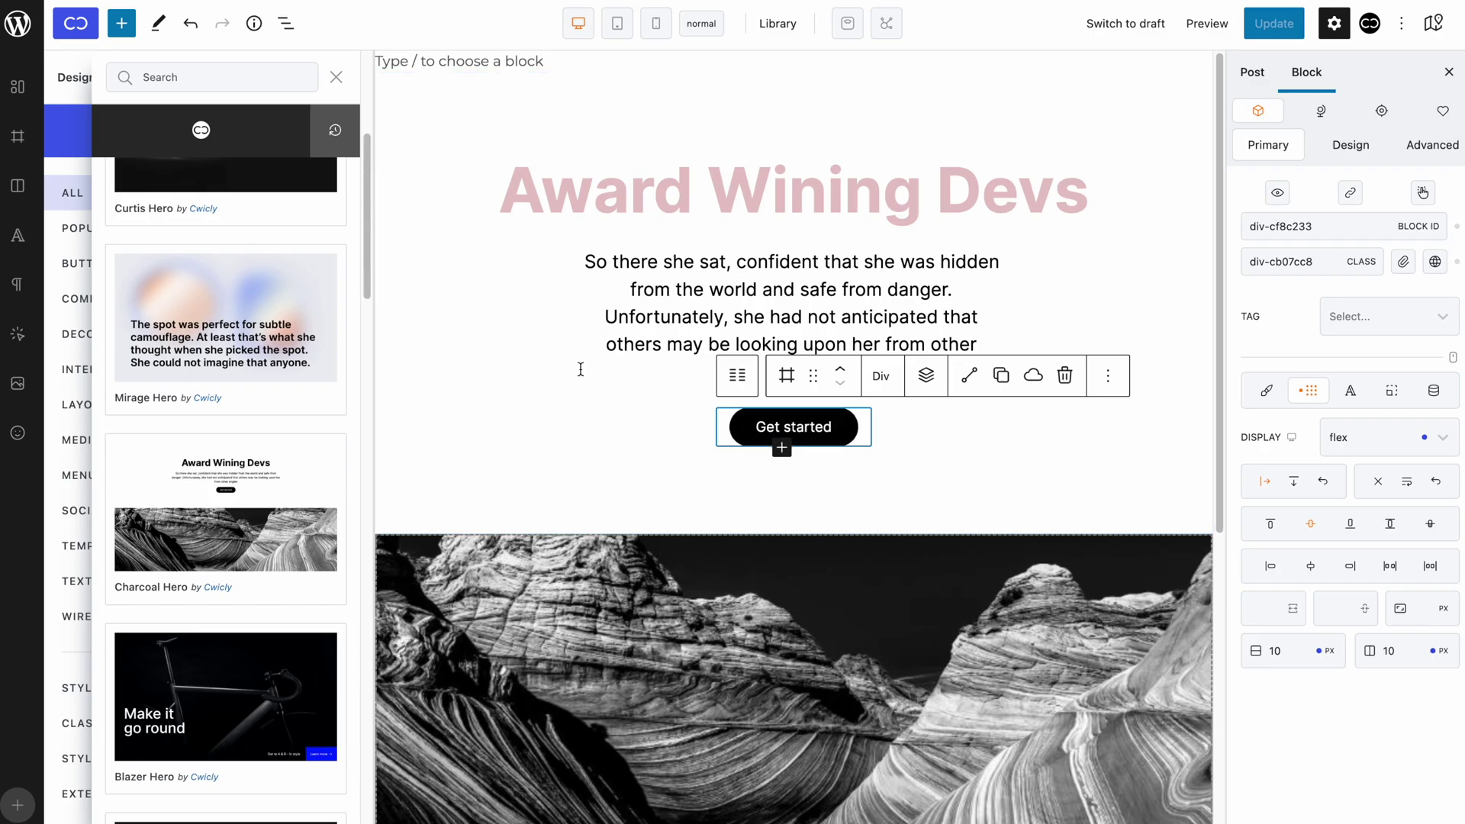
left_click(77, 265)
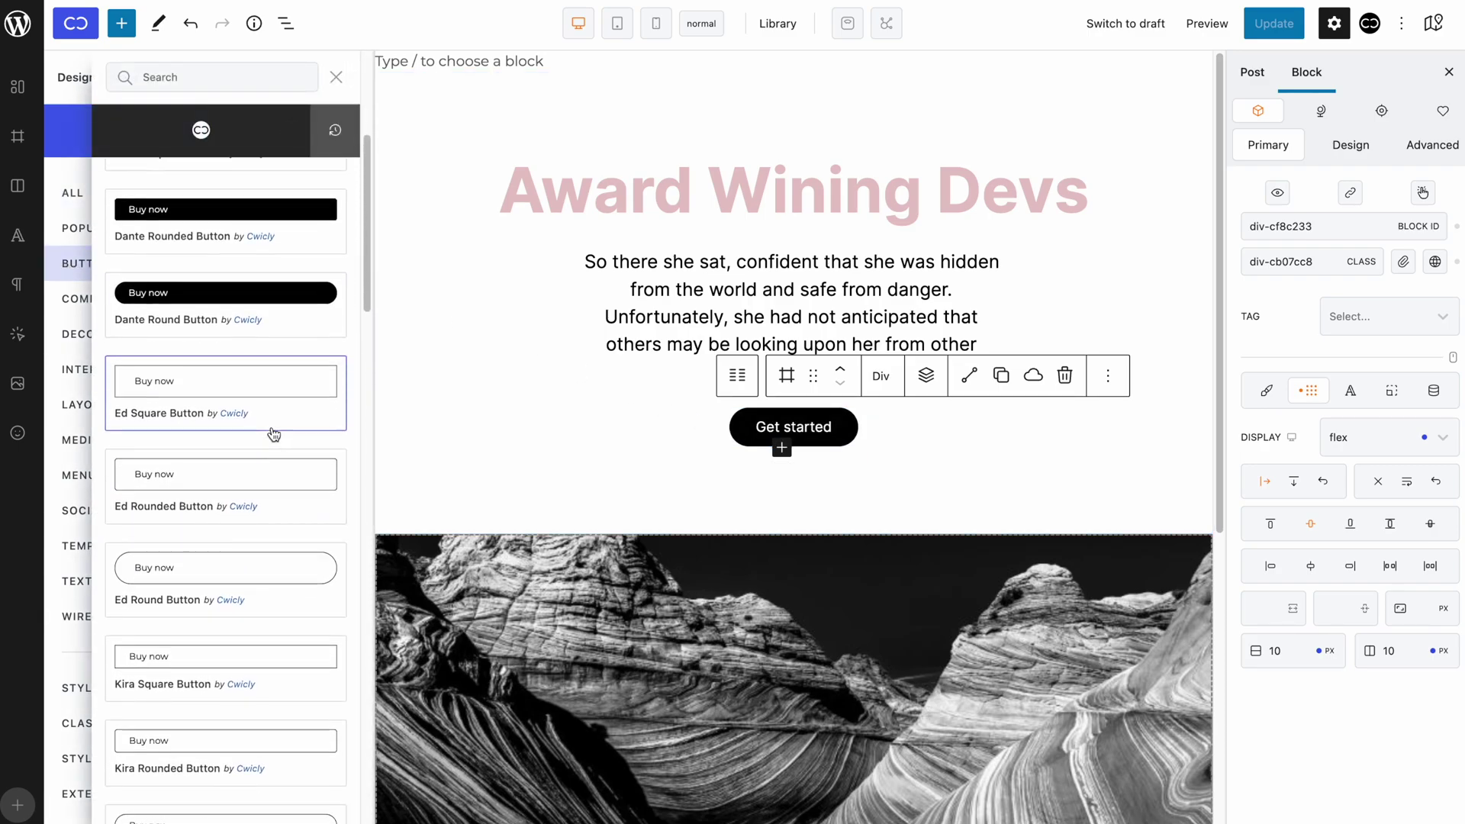
scroll(274, 433, "down", 3)
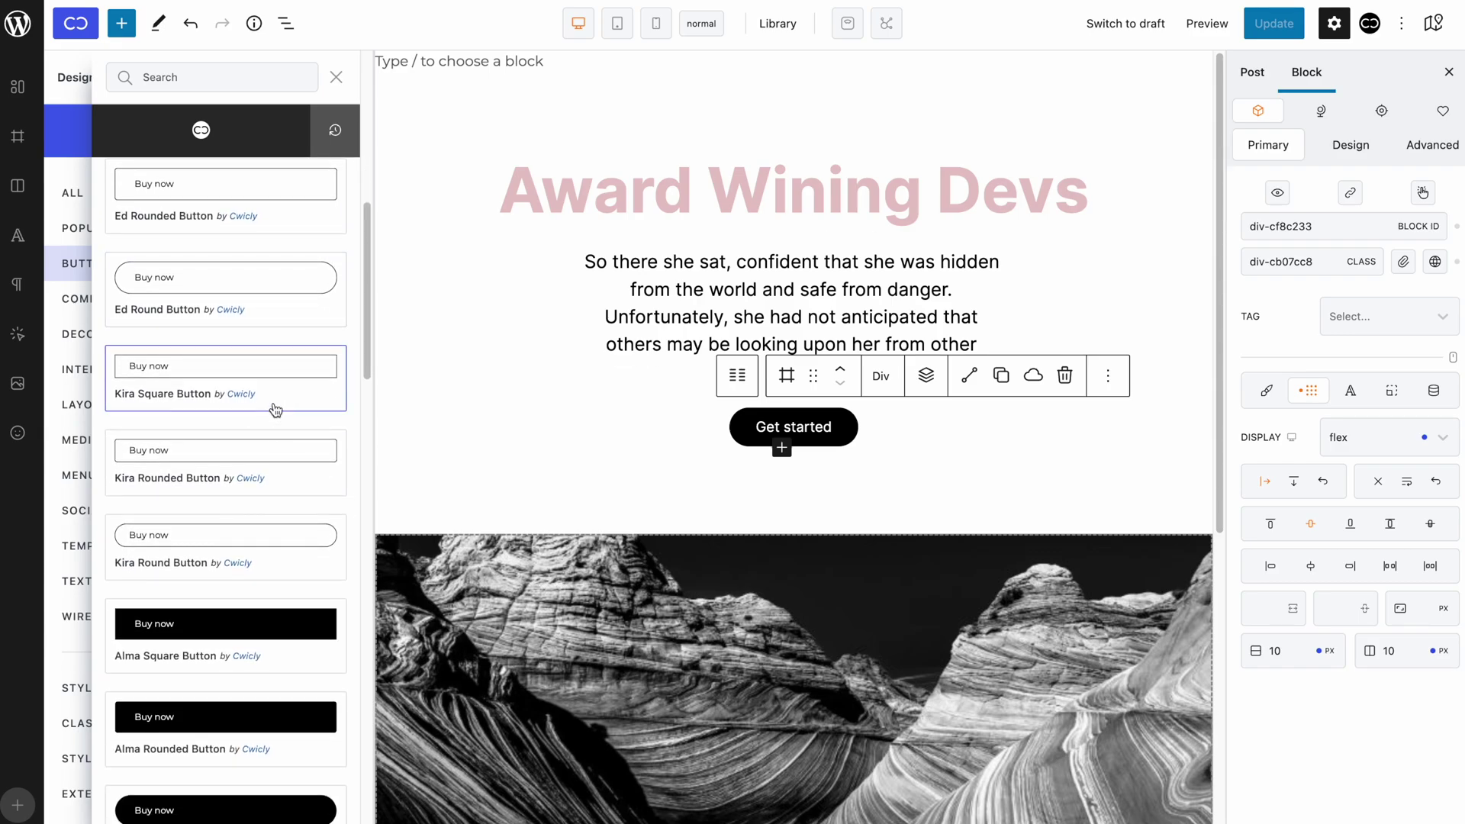
left_click(275, 408)
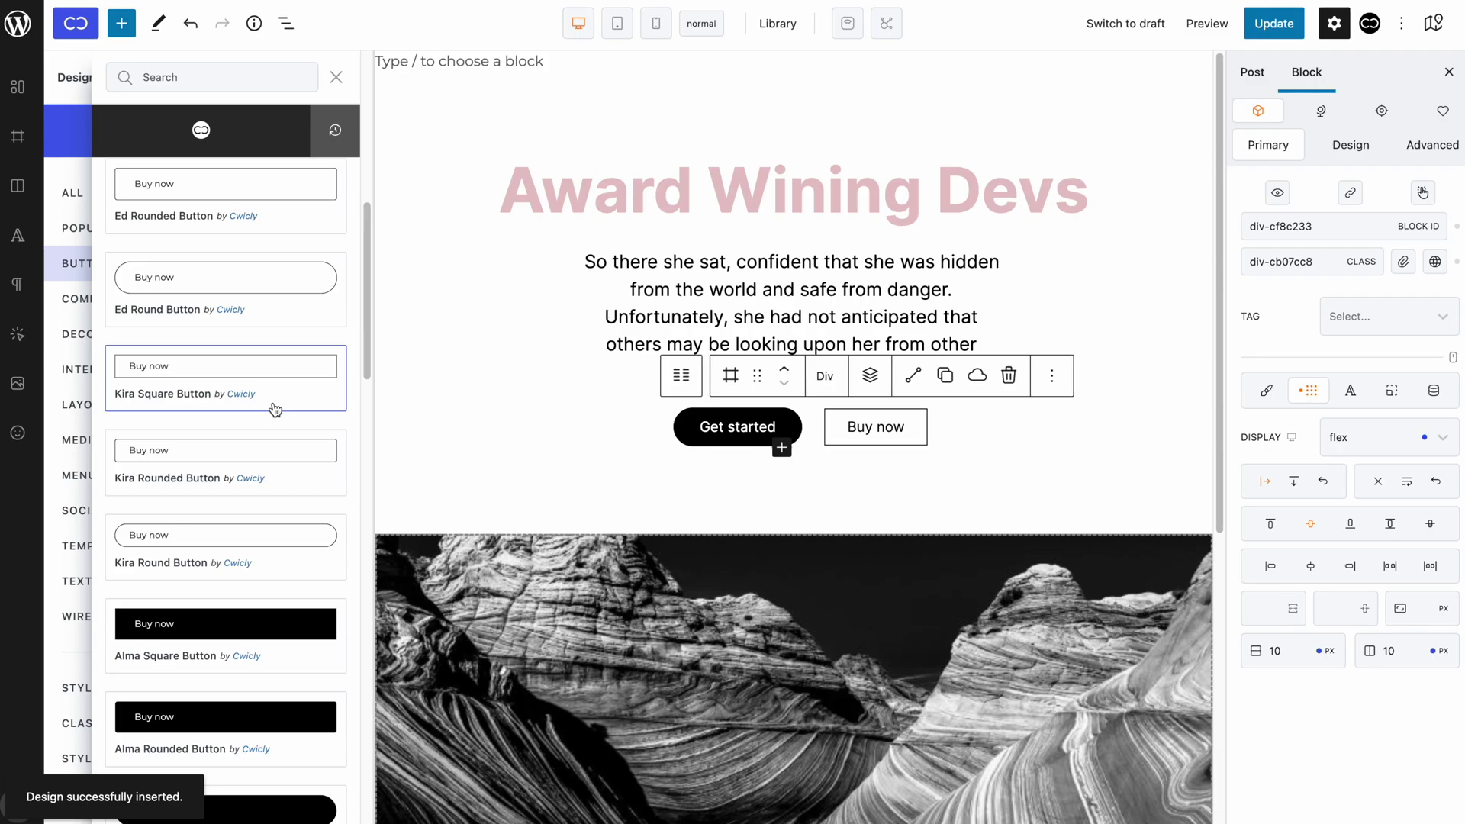
left_click(532, 444)
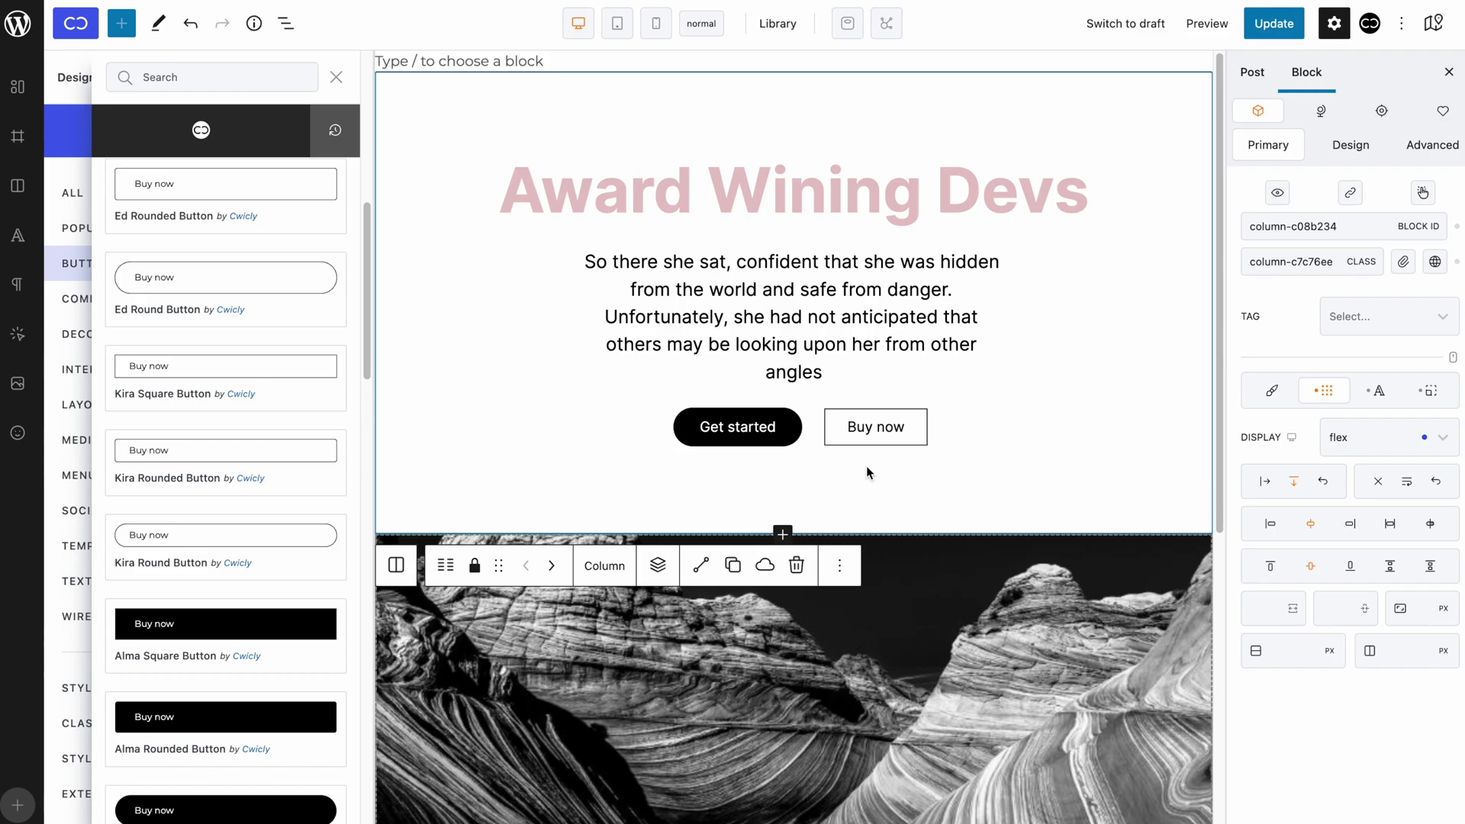
Step: Select the hero's whole Columns block
left_click(800, 726)
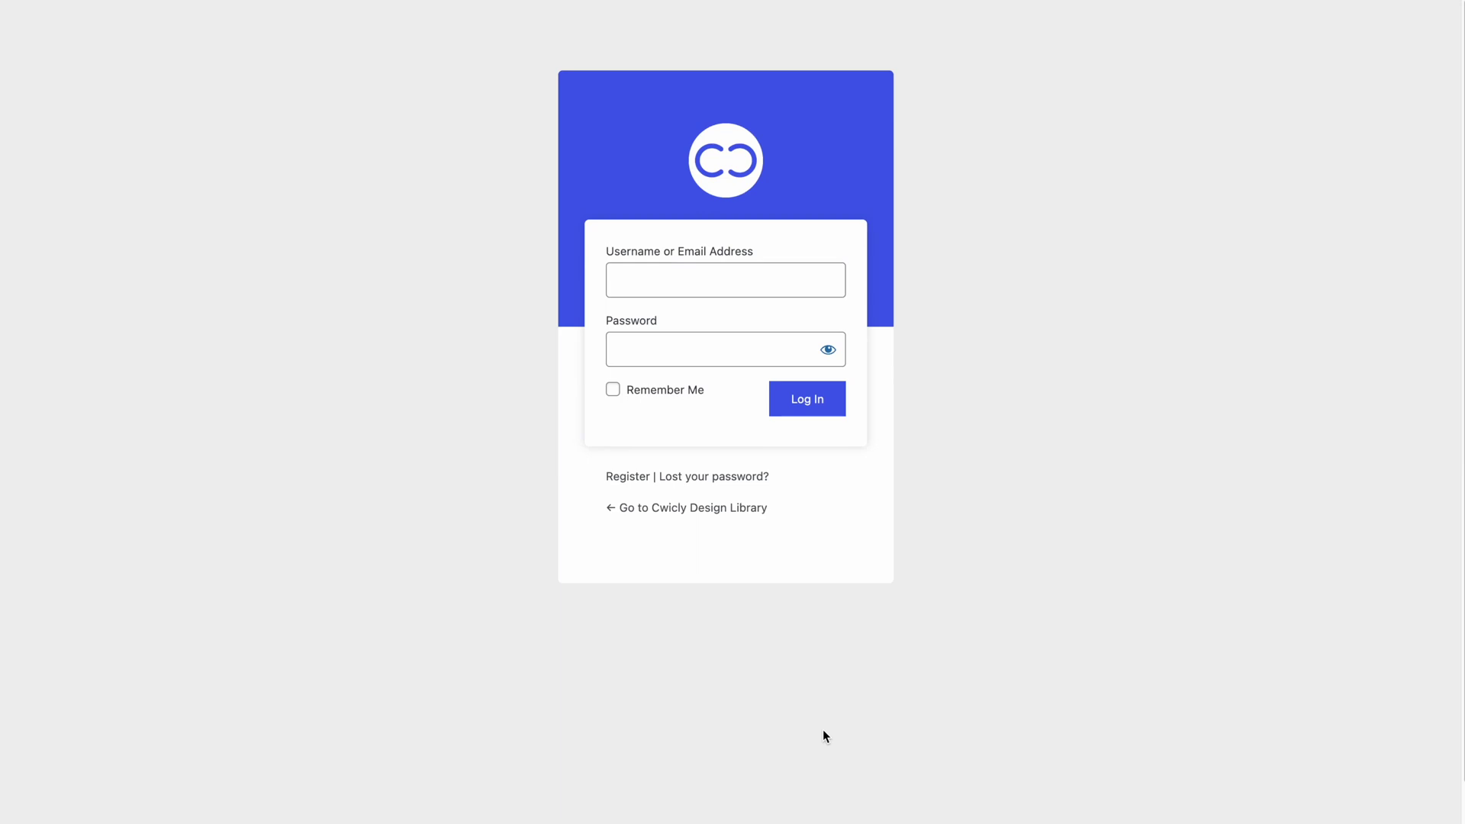
Step: Log in to the Cwicly Design Library with the account username and password, Remember Me ticked
left_click(698, 345)
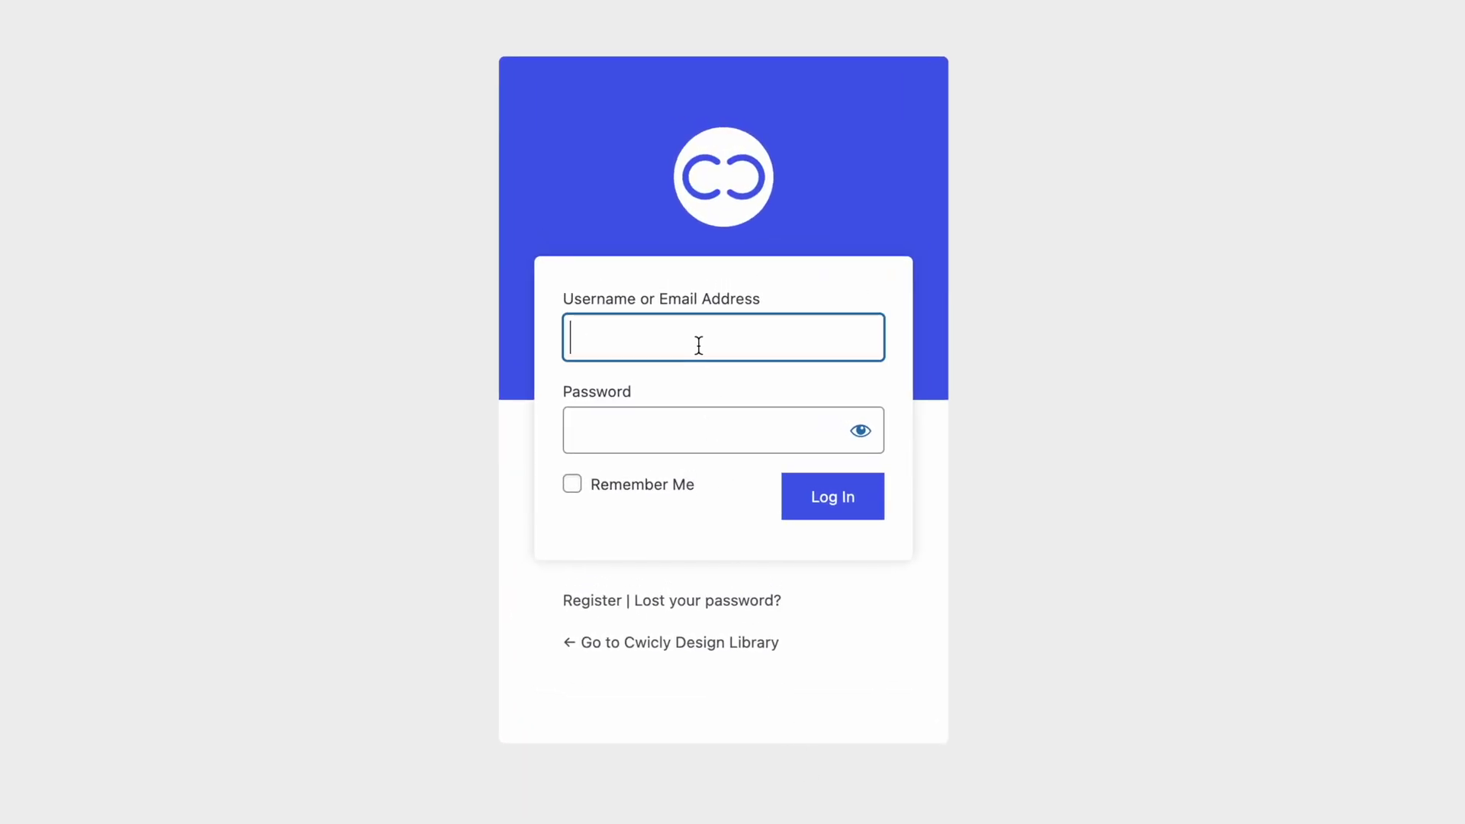
left_click(594, 600)
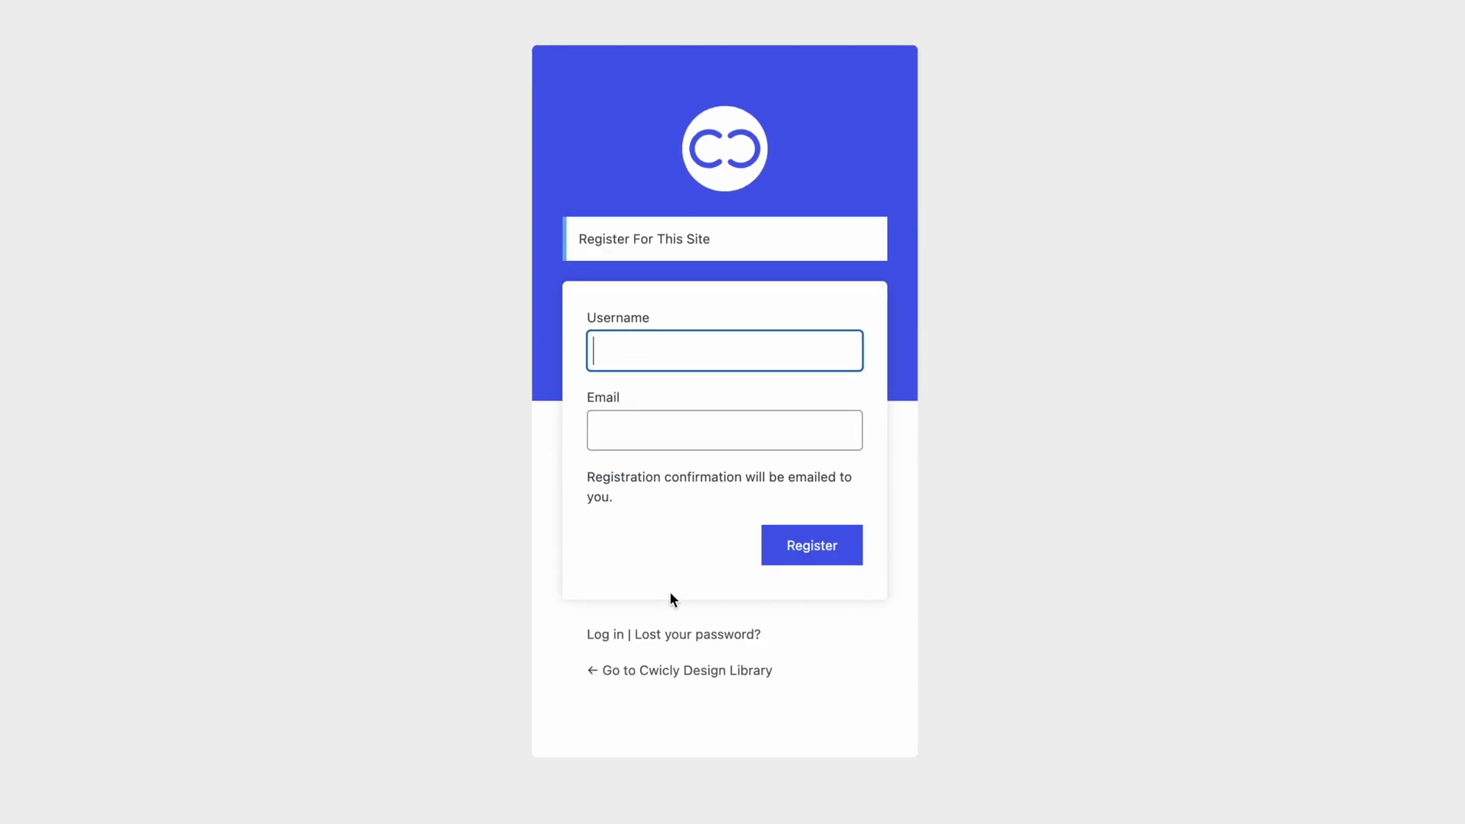
left_click(607, 634)
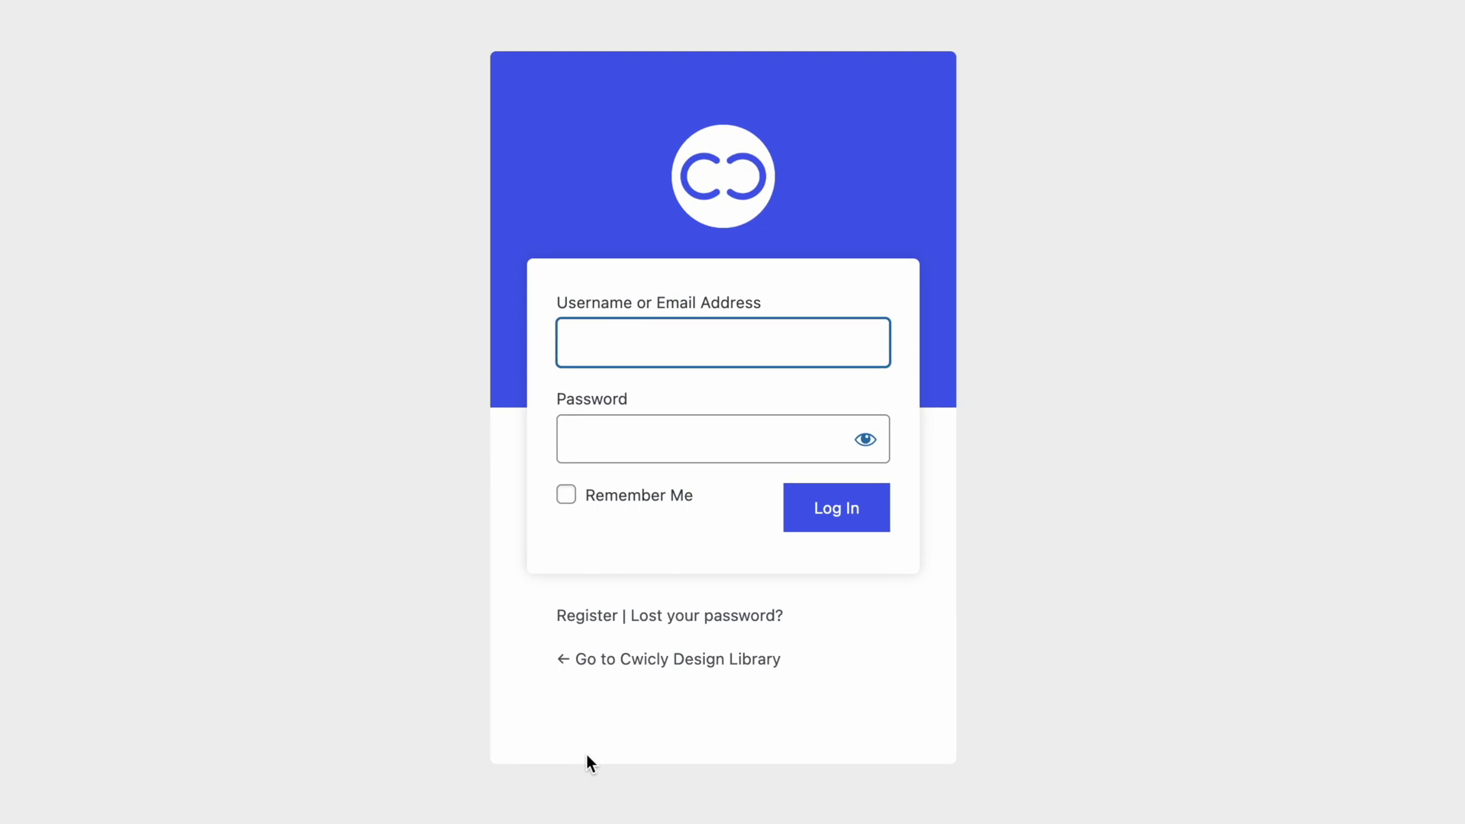
type("monty")
left_click(611, 448)
key("ctrl+v")
left_click(614, 496)
left_click(818, 526)
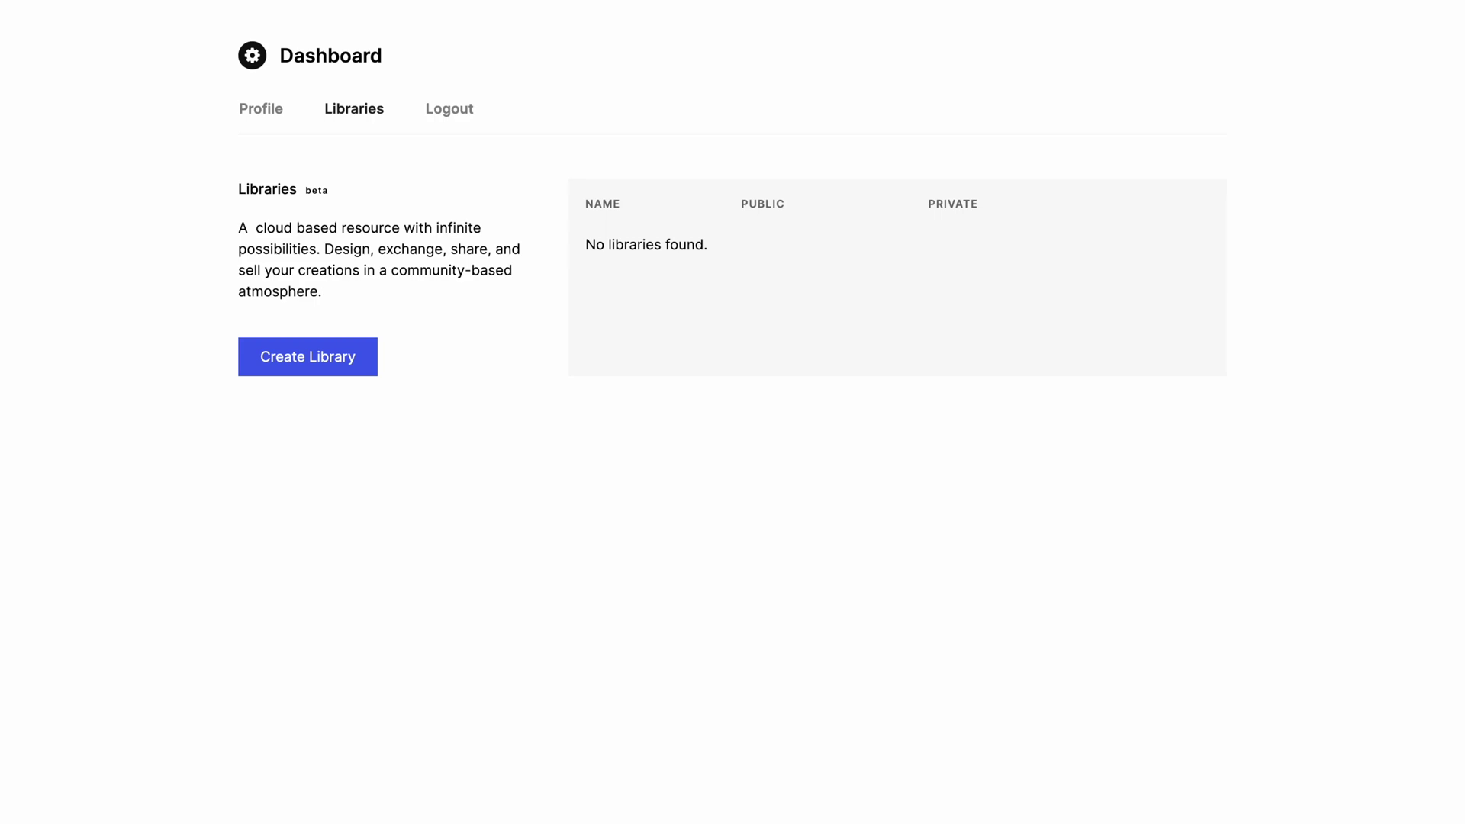
Step: Create a new library named 'New'
left_click(305, 351)
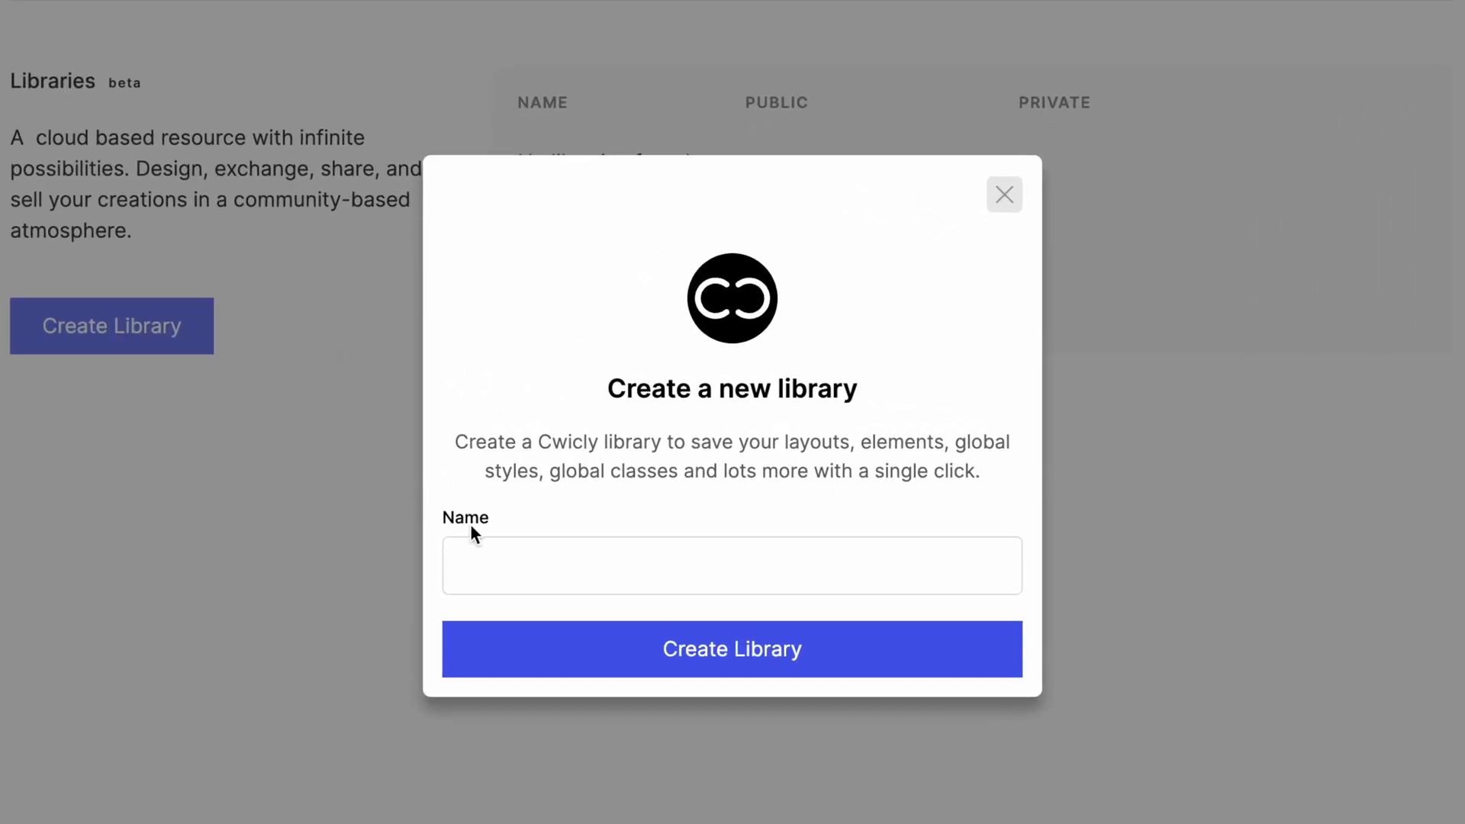
left_click(507, 547)
type("New")
key("Return")
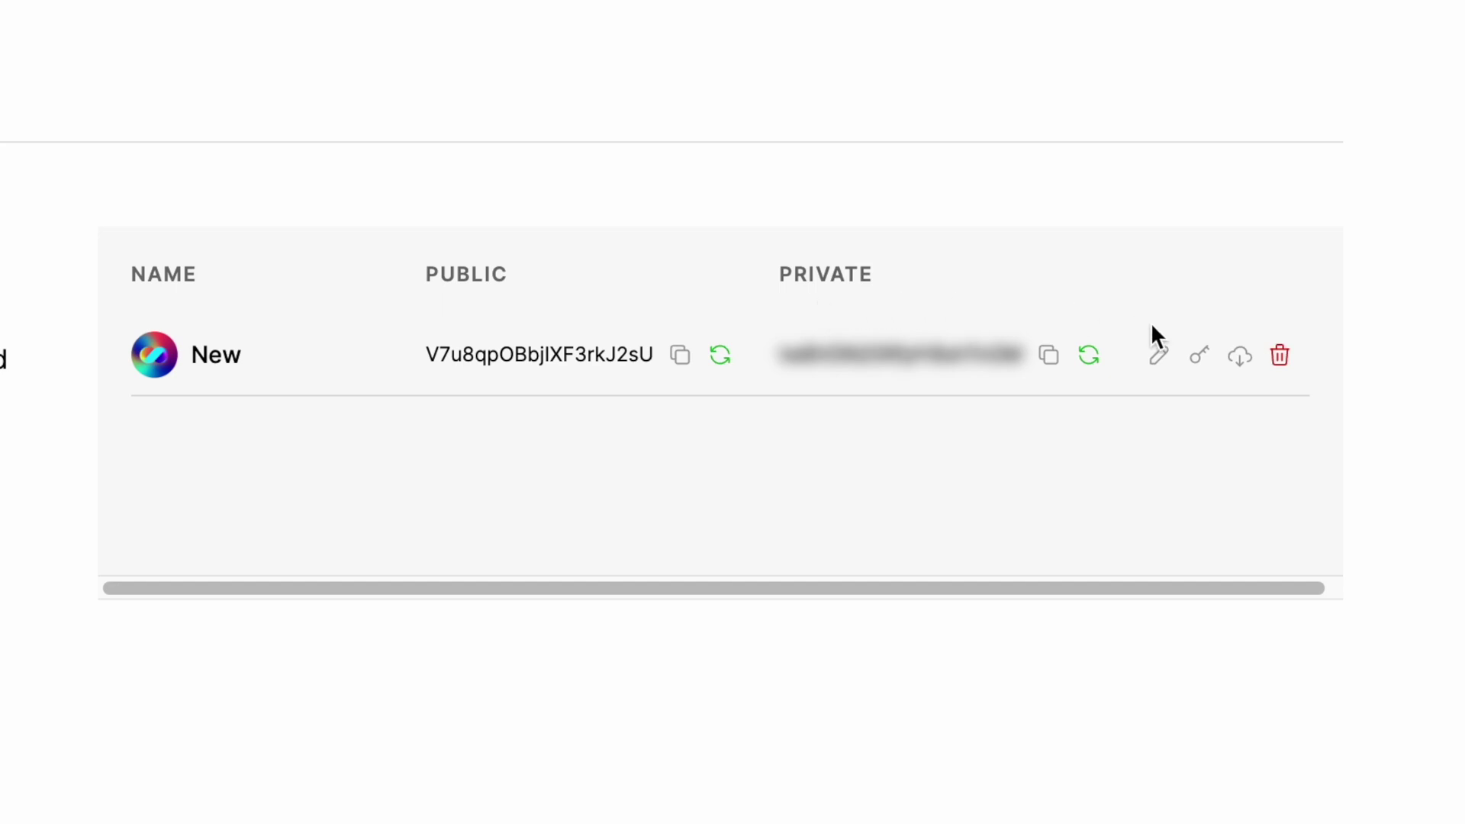
Step: Generate four access keys for the New library, then delete two of them
left_click(1202, 358)
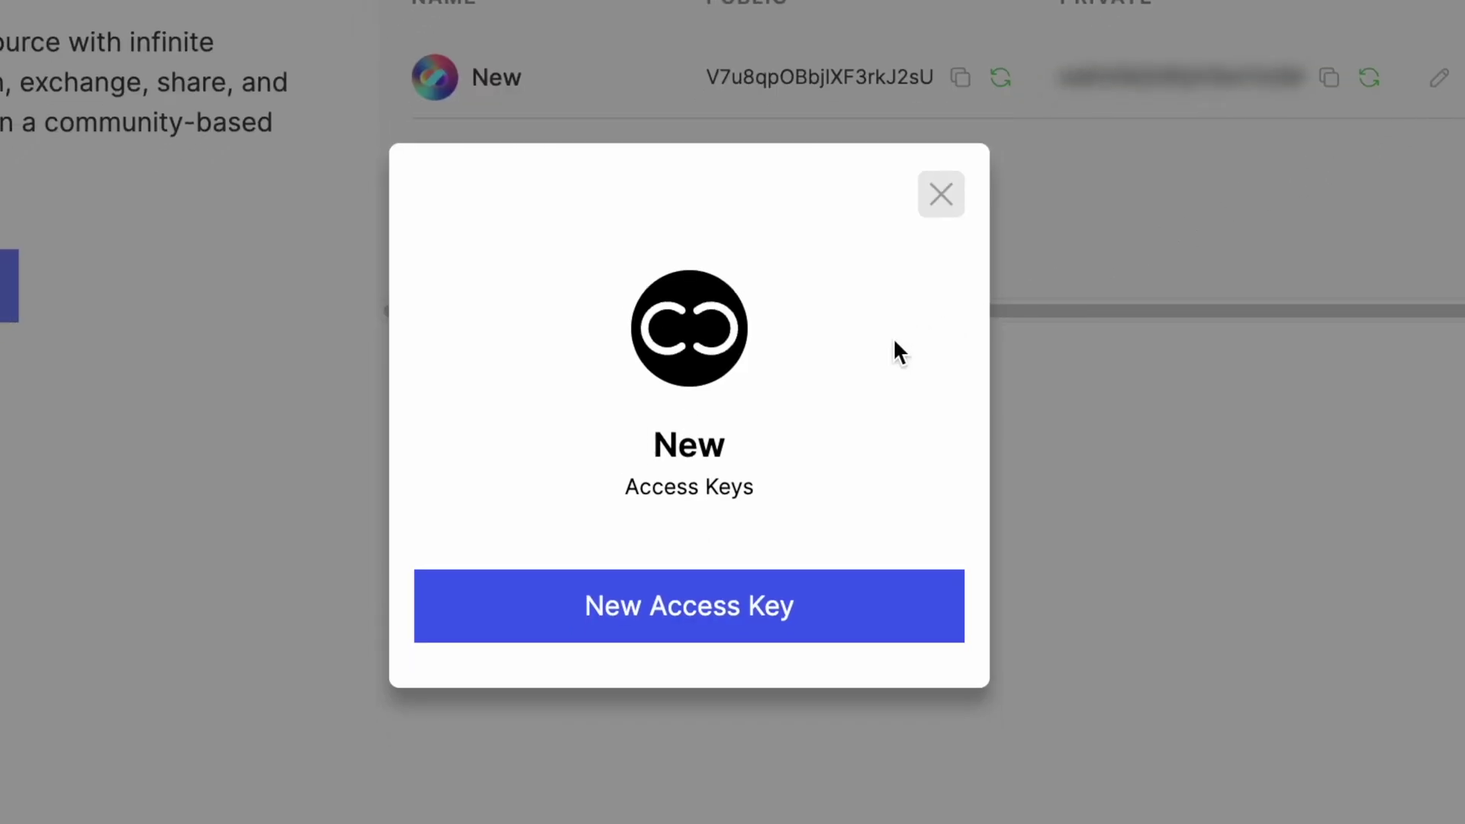
left_click(777, 578)
left_click(765, 649)
left_click(766, 664)
left_click(783, 658)
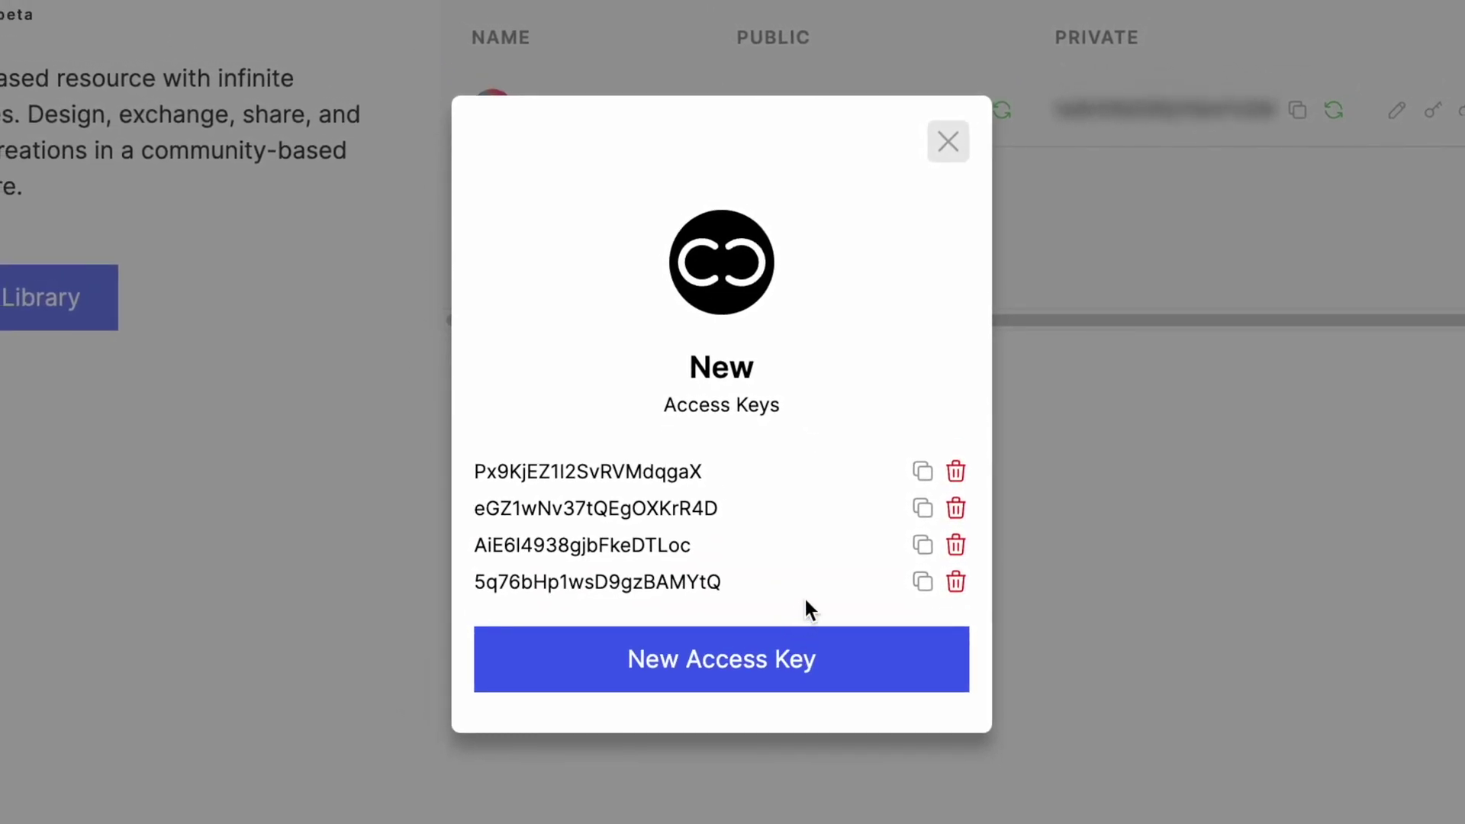
left_click(956, 510)
left_click(956, 527)
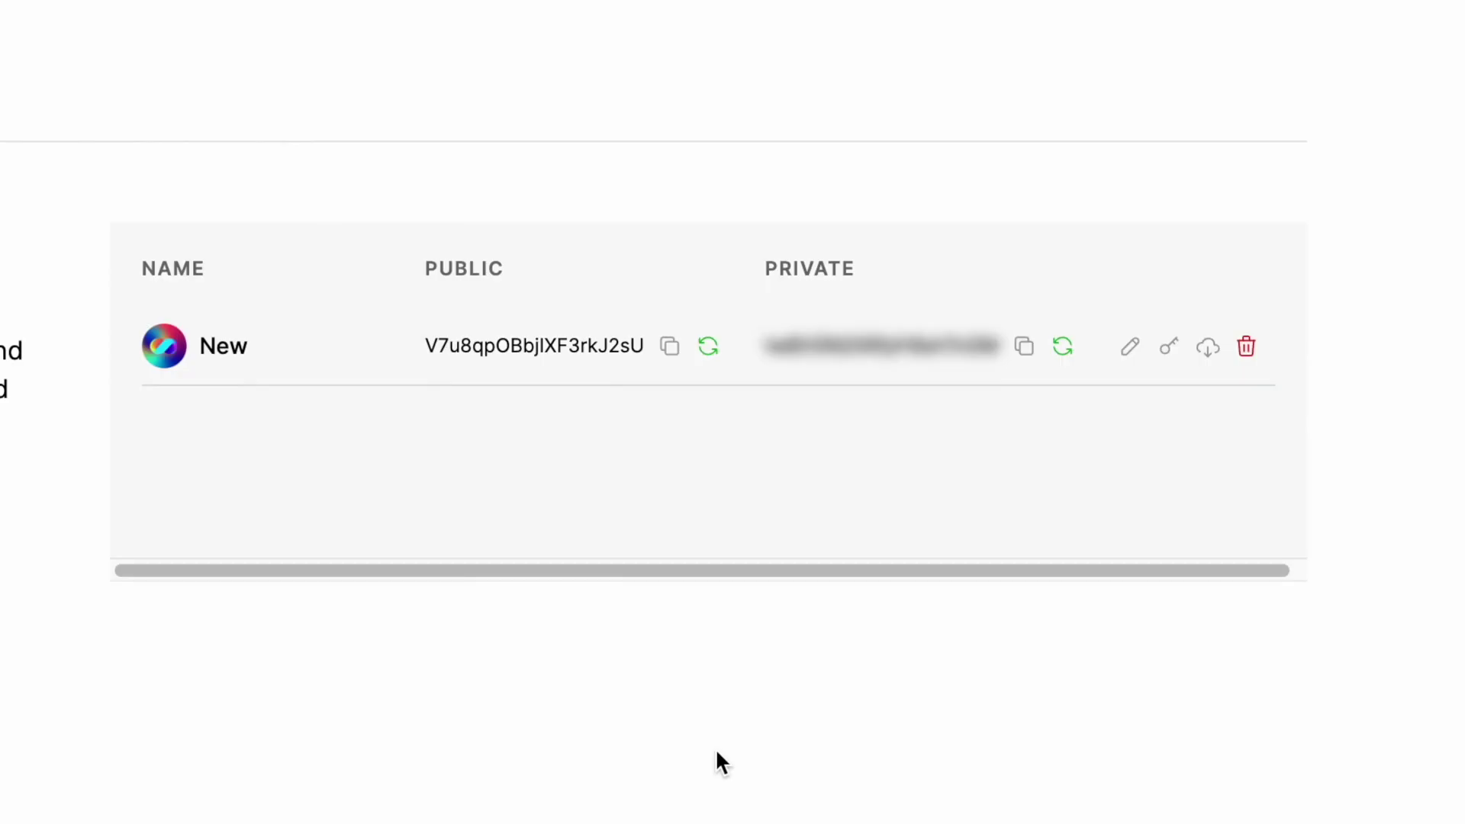
Step: Regenerate New's public key, then close the edit and create-library dialogs unchanged
left_click(708, 349)
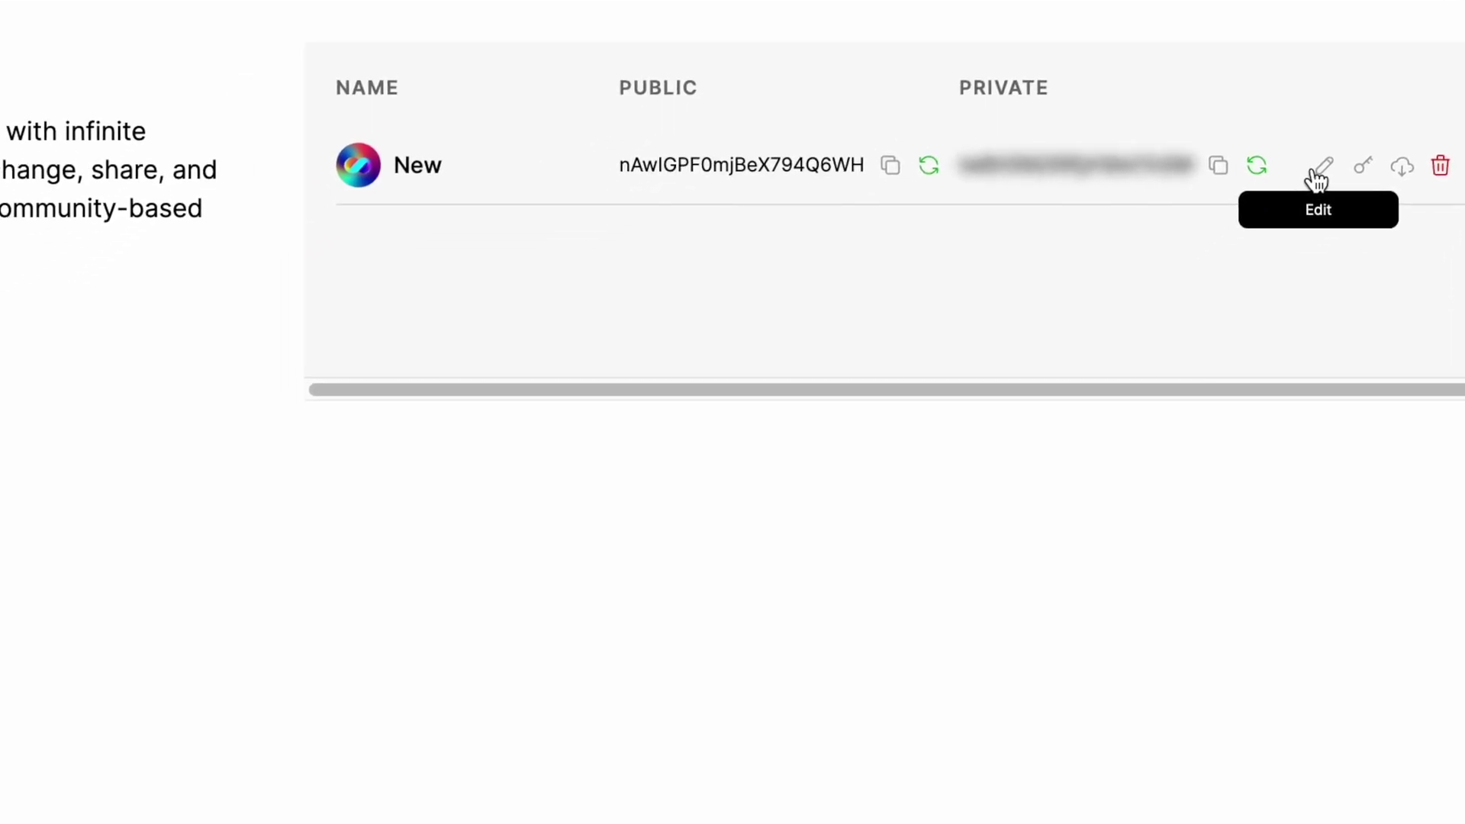
left_click(1119, 352)
left_click(918, 167)
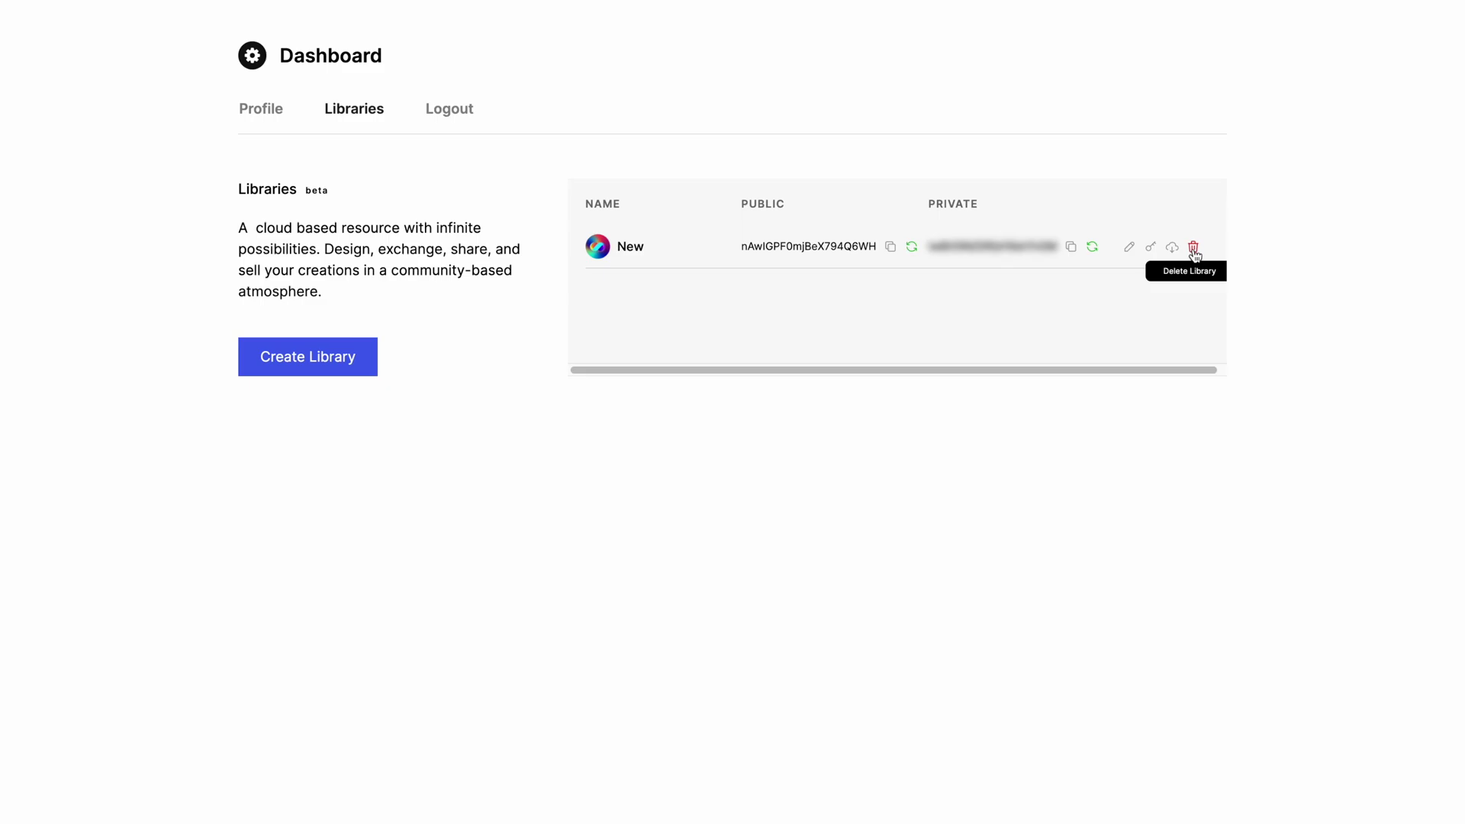
left_click(258, 362)
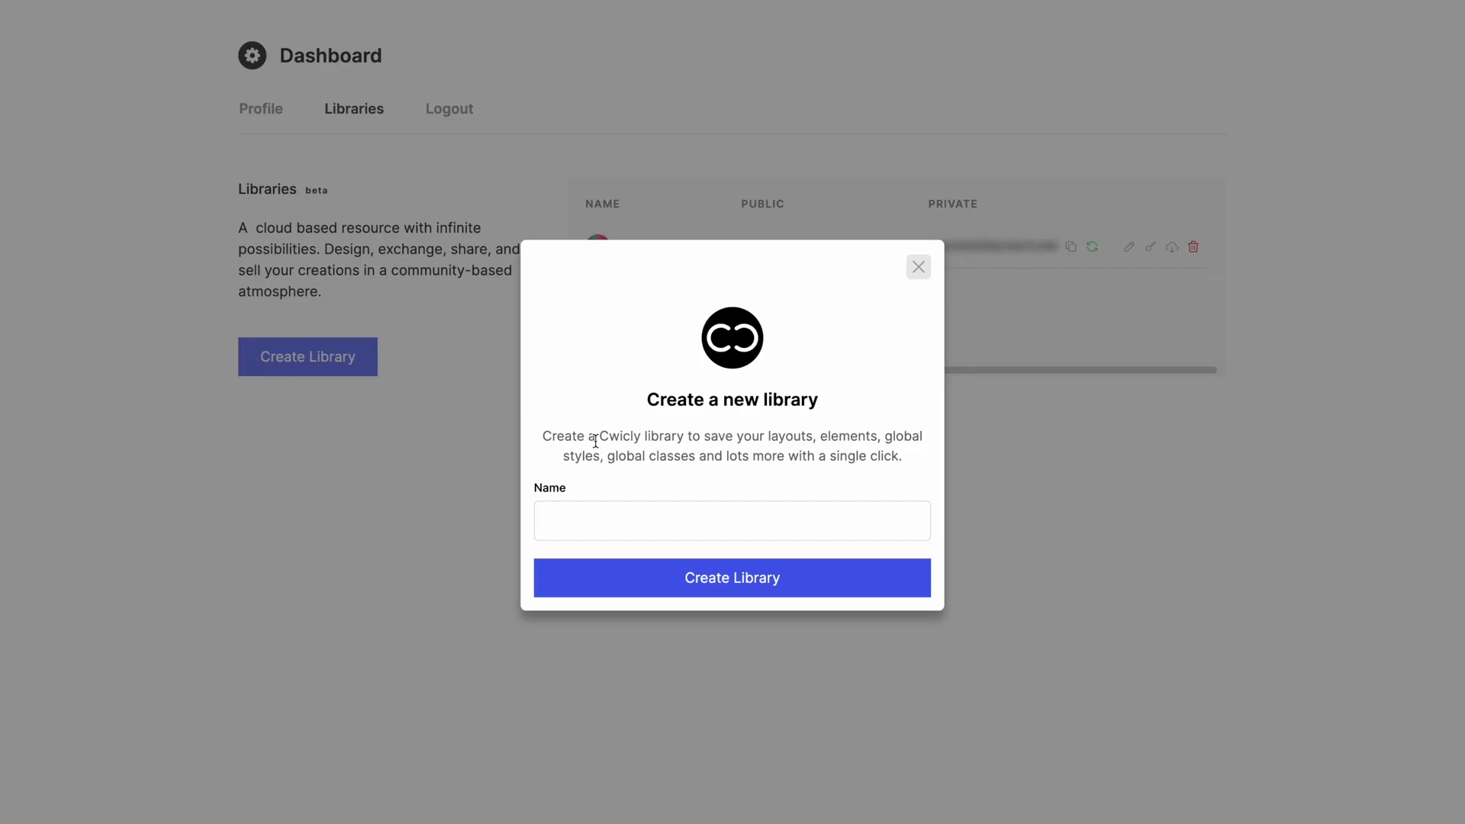
left_click(918, 275)
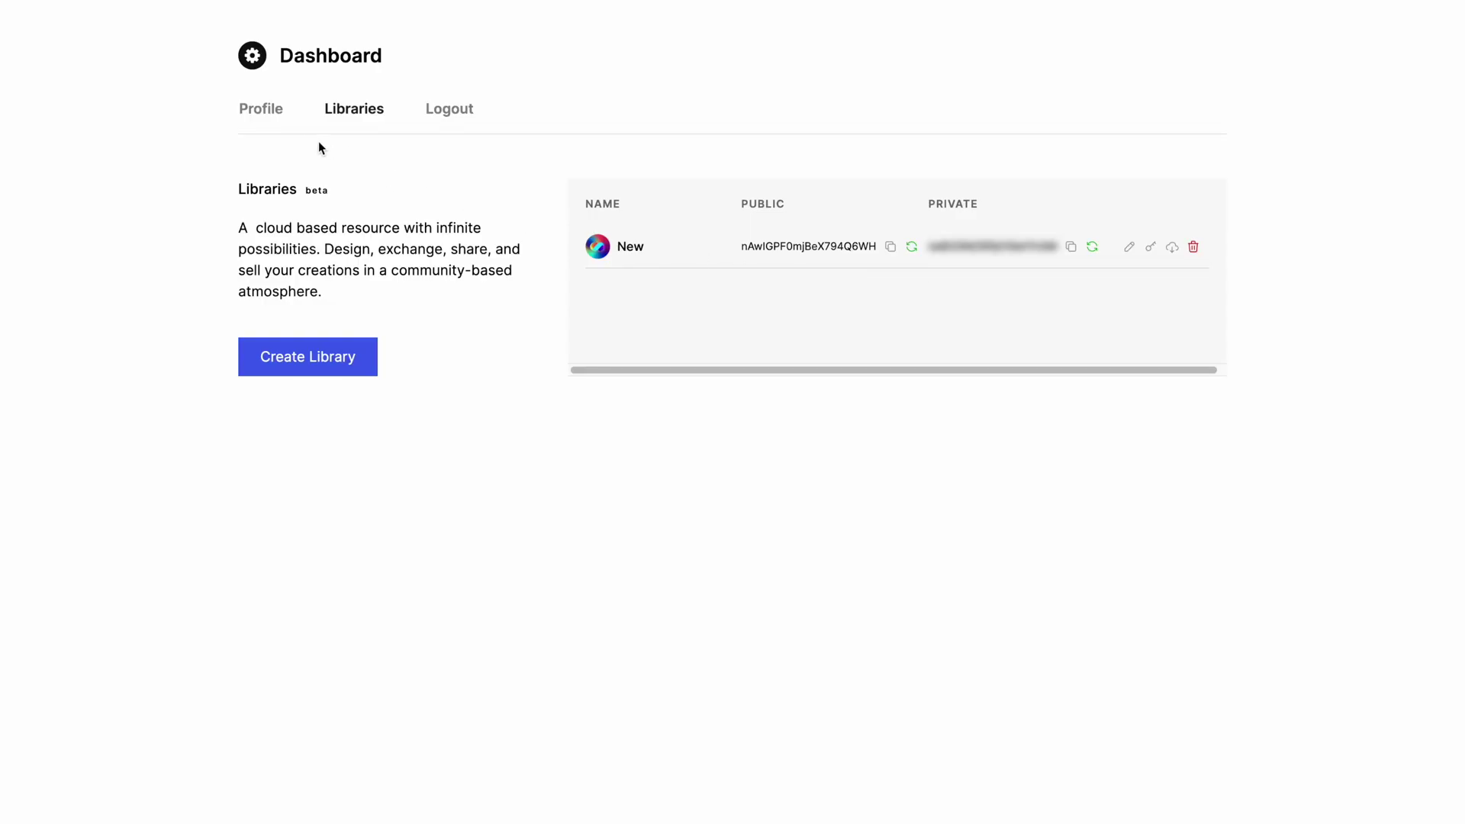
Step: Check the Profile page, then copy the New library's private key
left_click(273, 128)
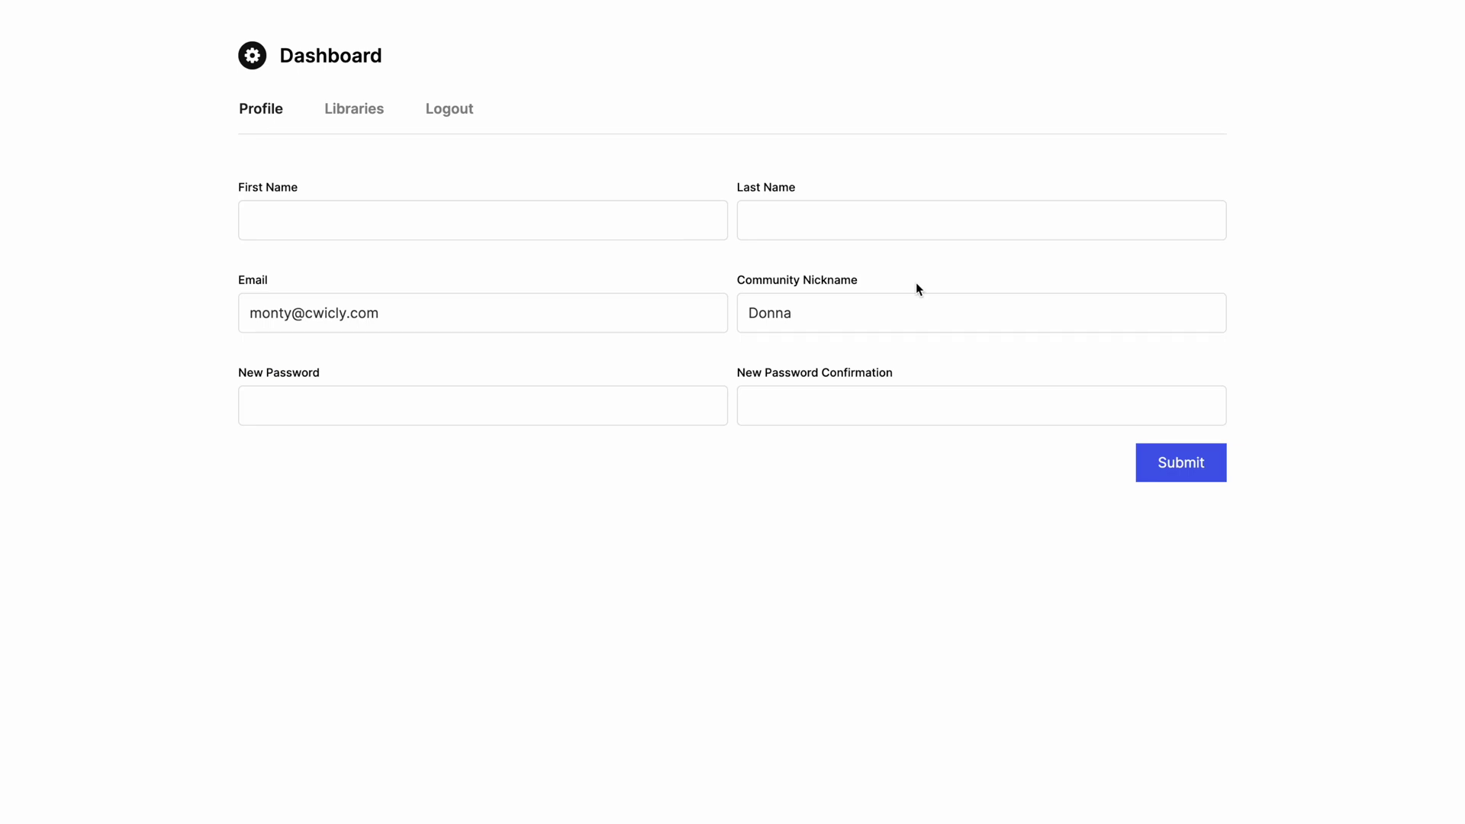
double_click(859, 311)
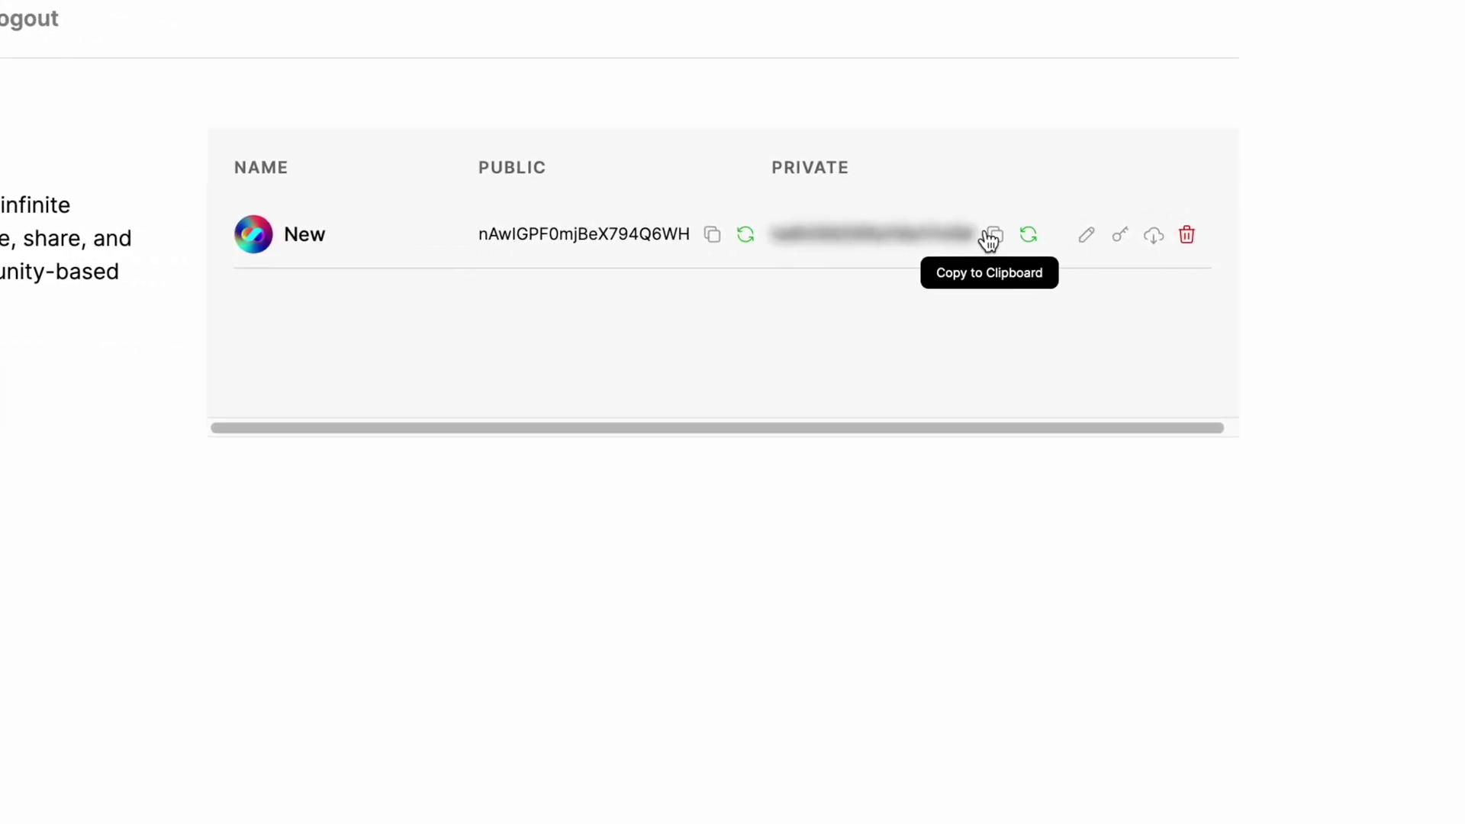
left_click(1013, 238)
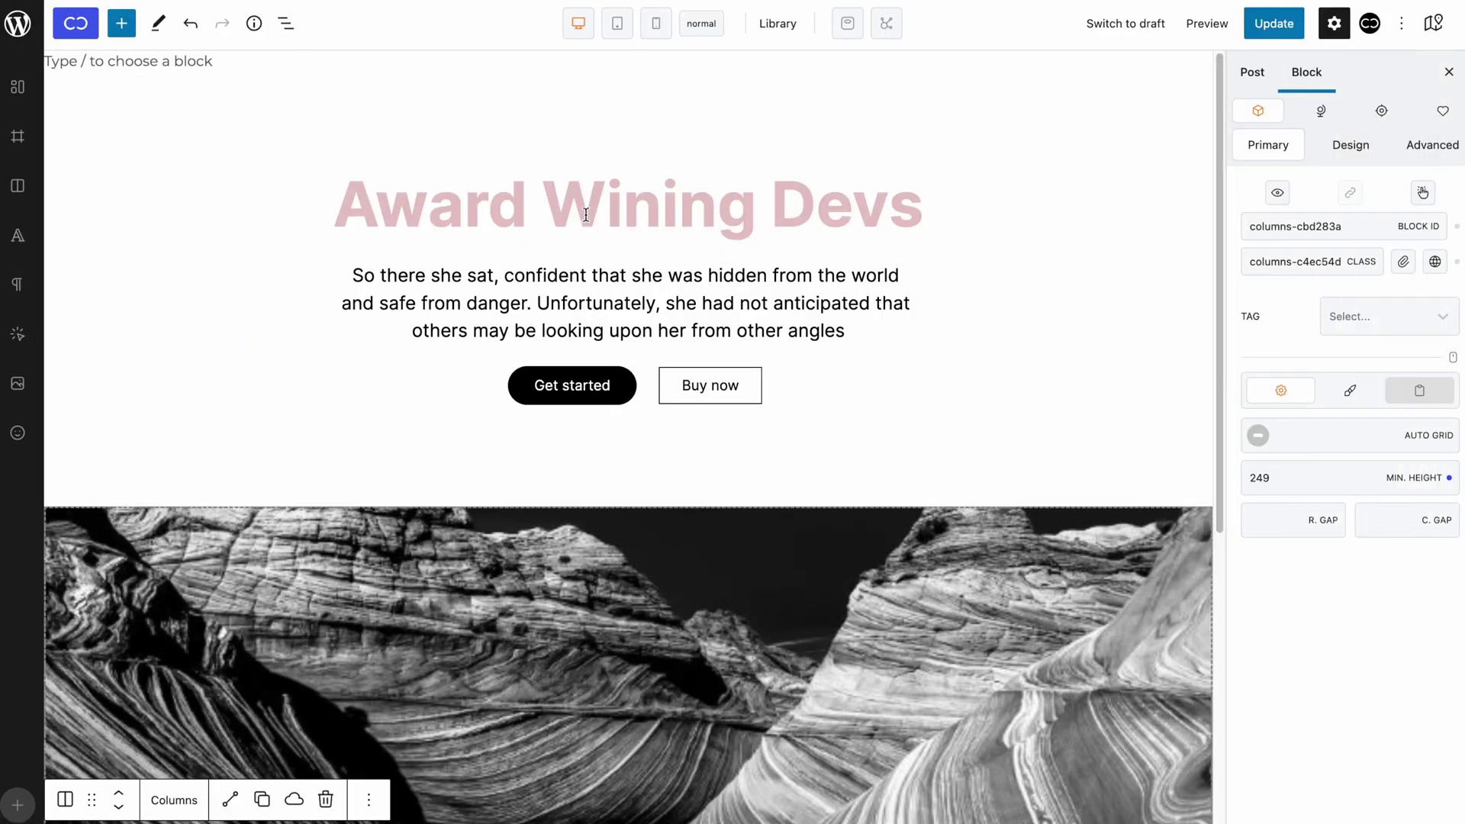
Step: Connect the New library in the Design Library by pasting its key and marking it as a private key
left_click(76, 23)
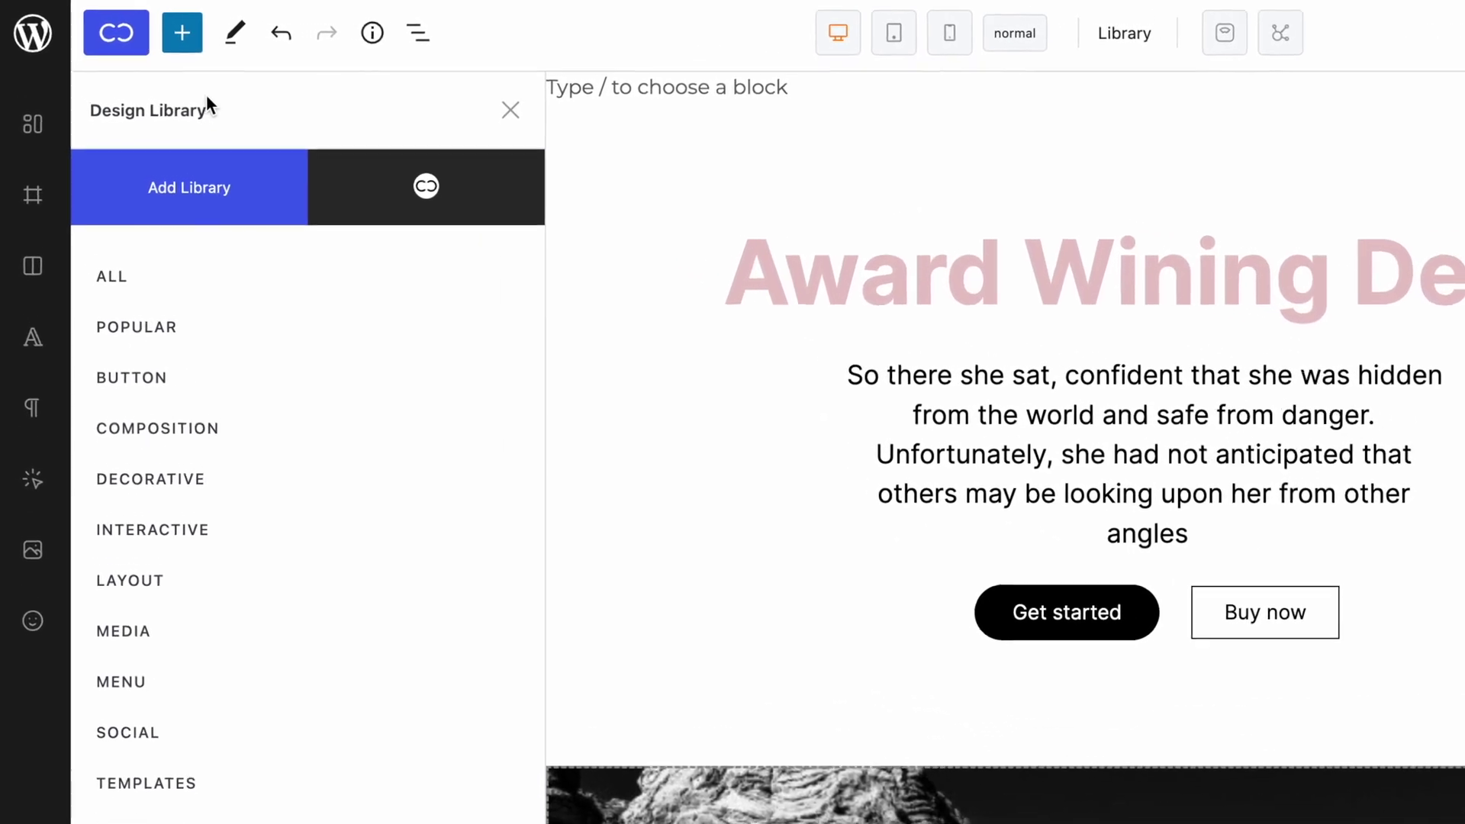
left_click(207, 170)
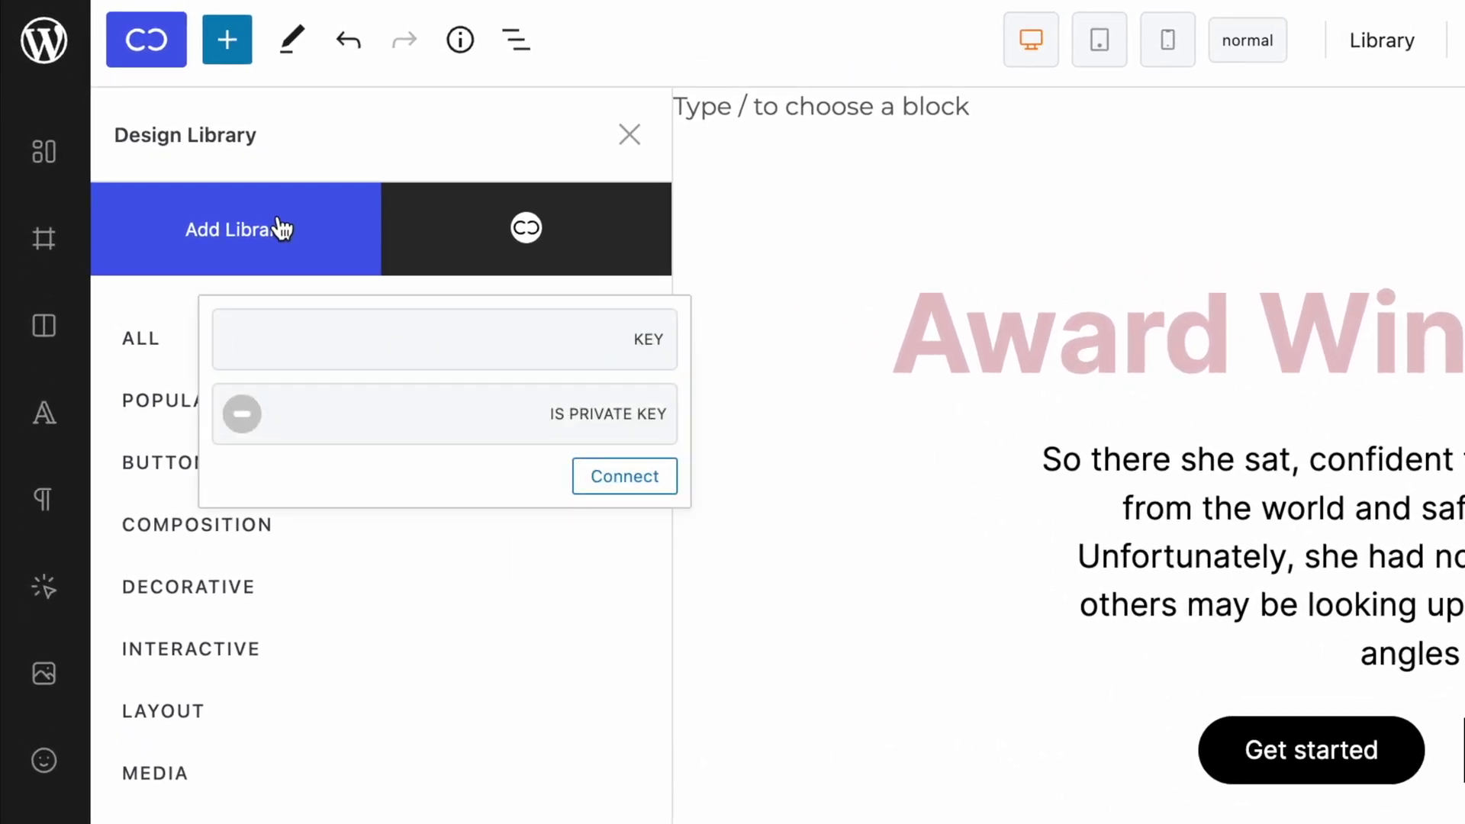
left_click(308, 339)
key("ctrl+v")
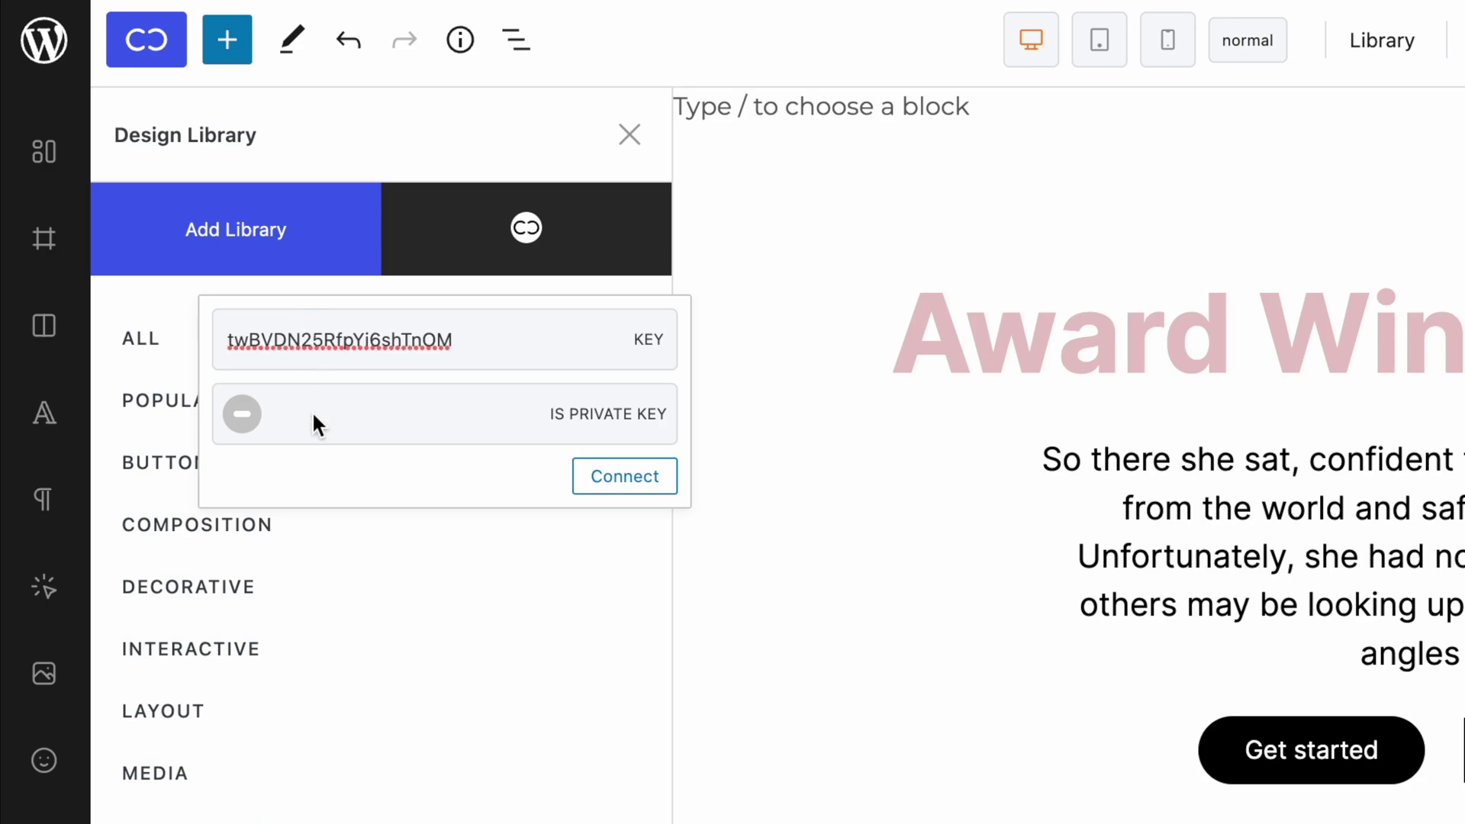
left_click(244, 416)
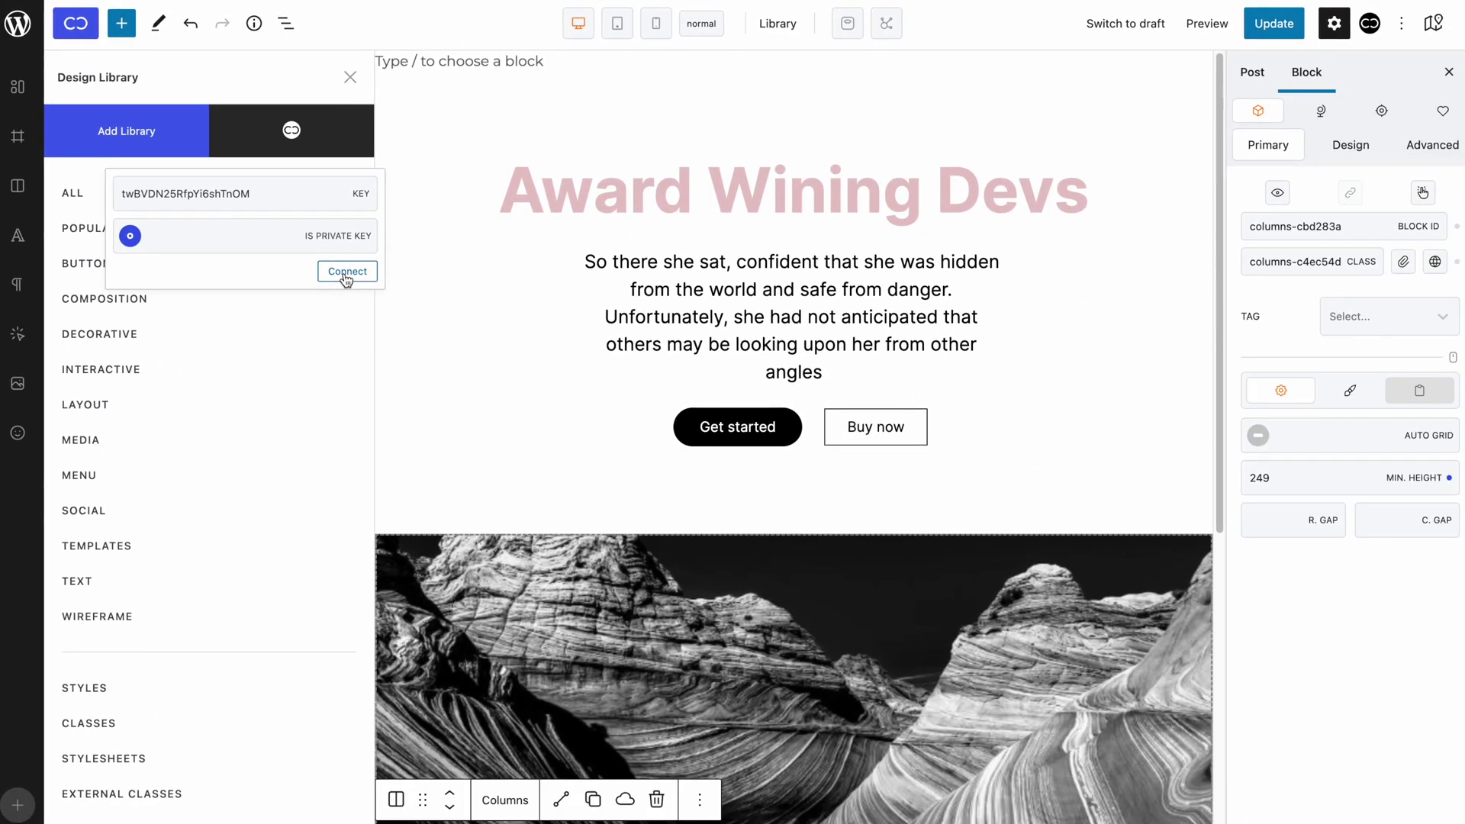
left_click(345, 275)
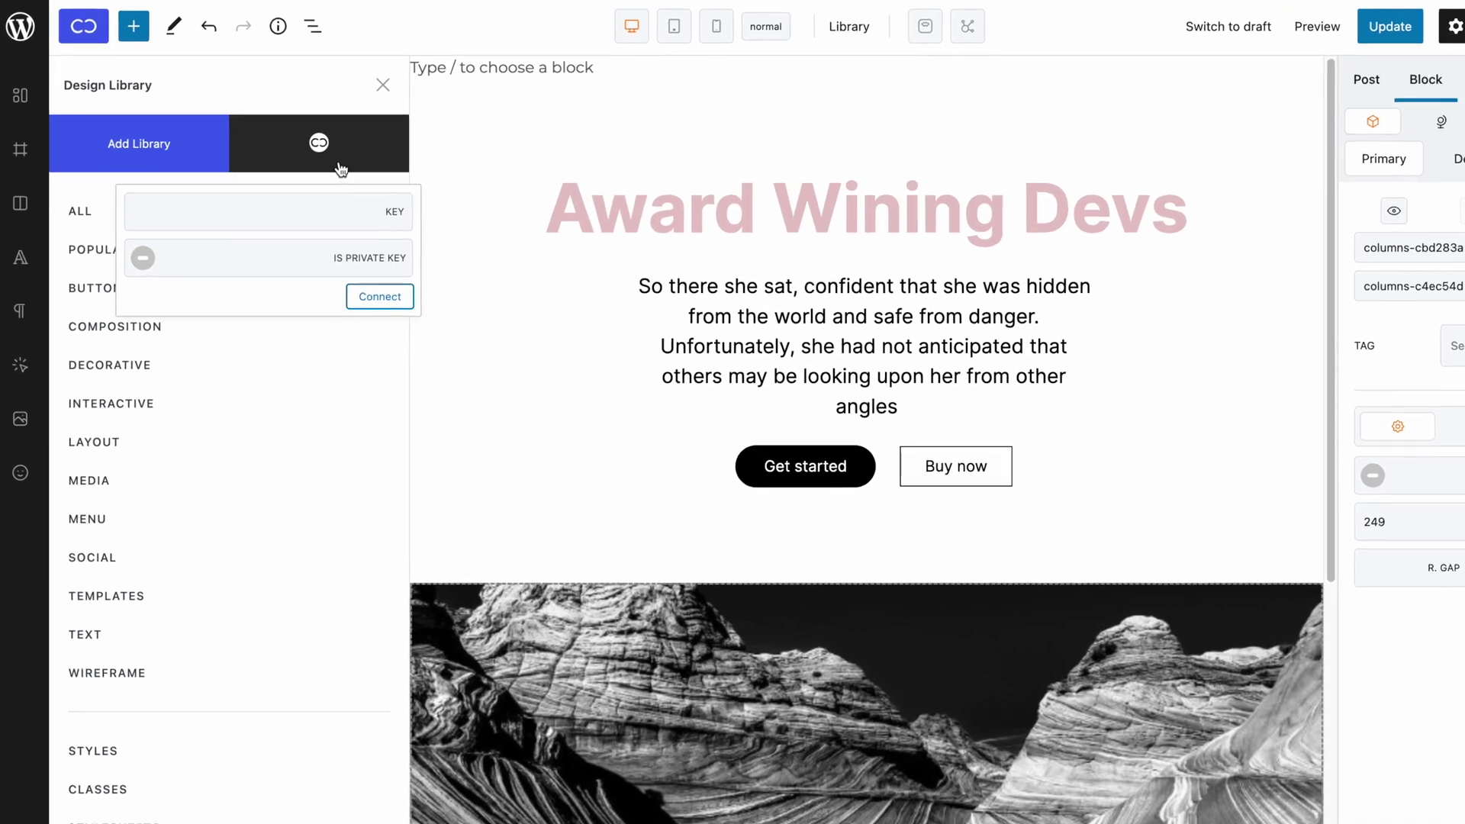
Step: Close the key connection form and check the list of connected libraries
left_click(338, 148)
left_click(341, 146)
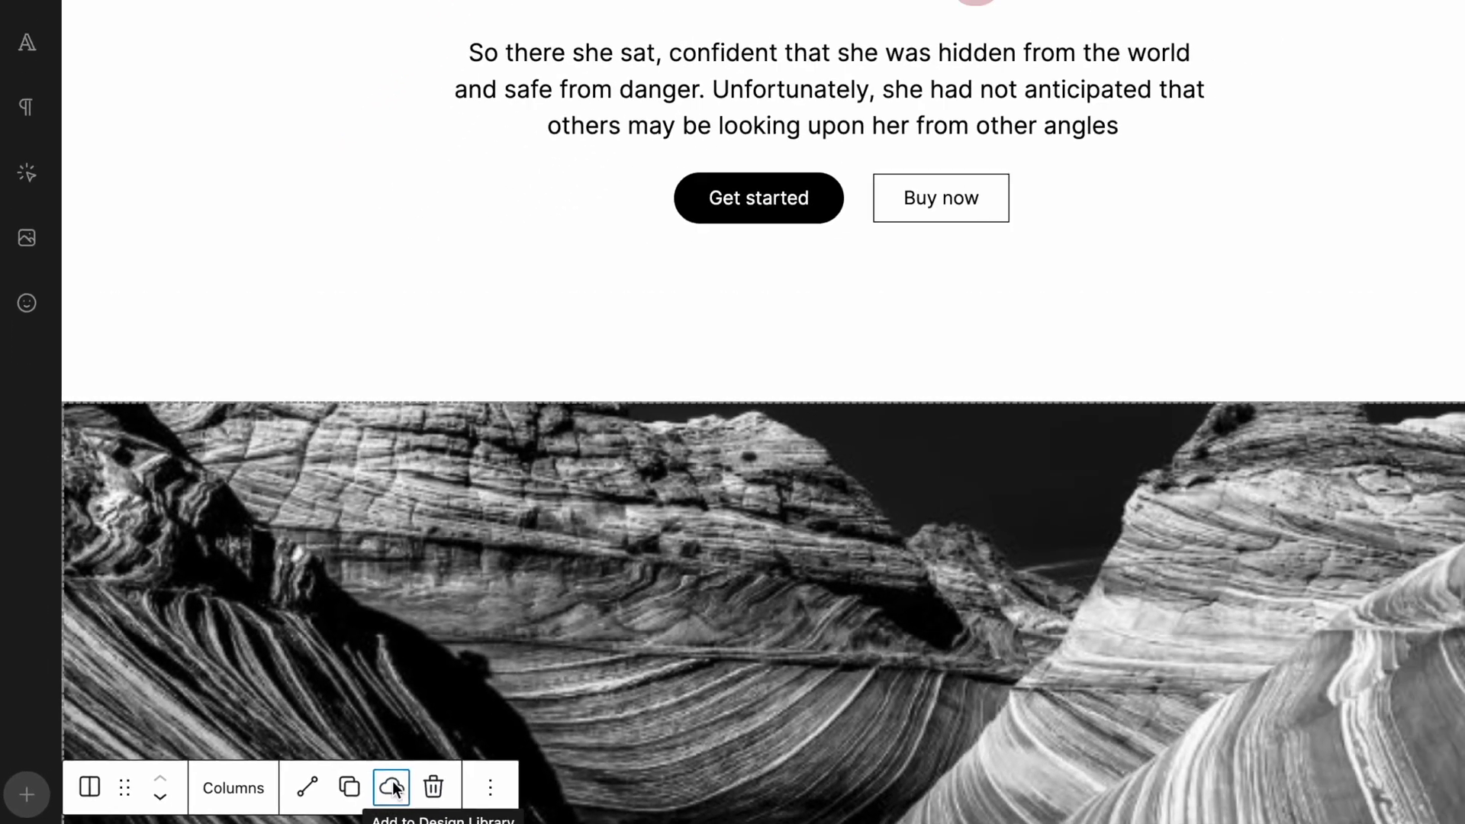
Step: Fill the hero's library form: name Simple, category Composition › About, tag App, style Clean
left_click(526, 770)
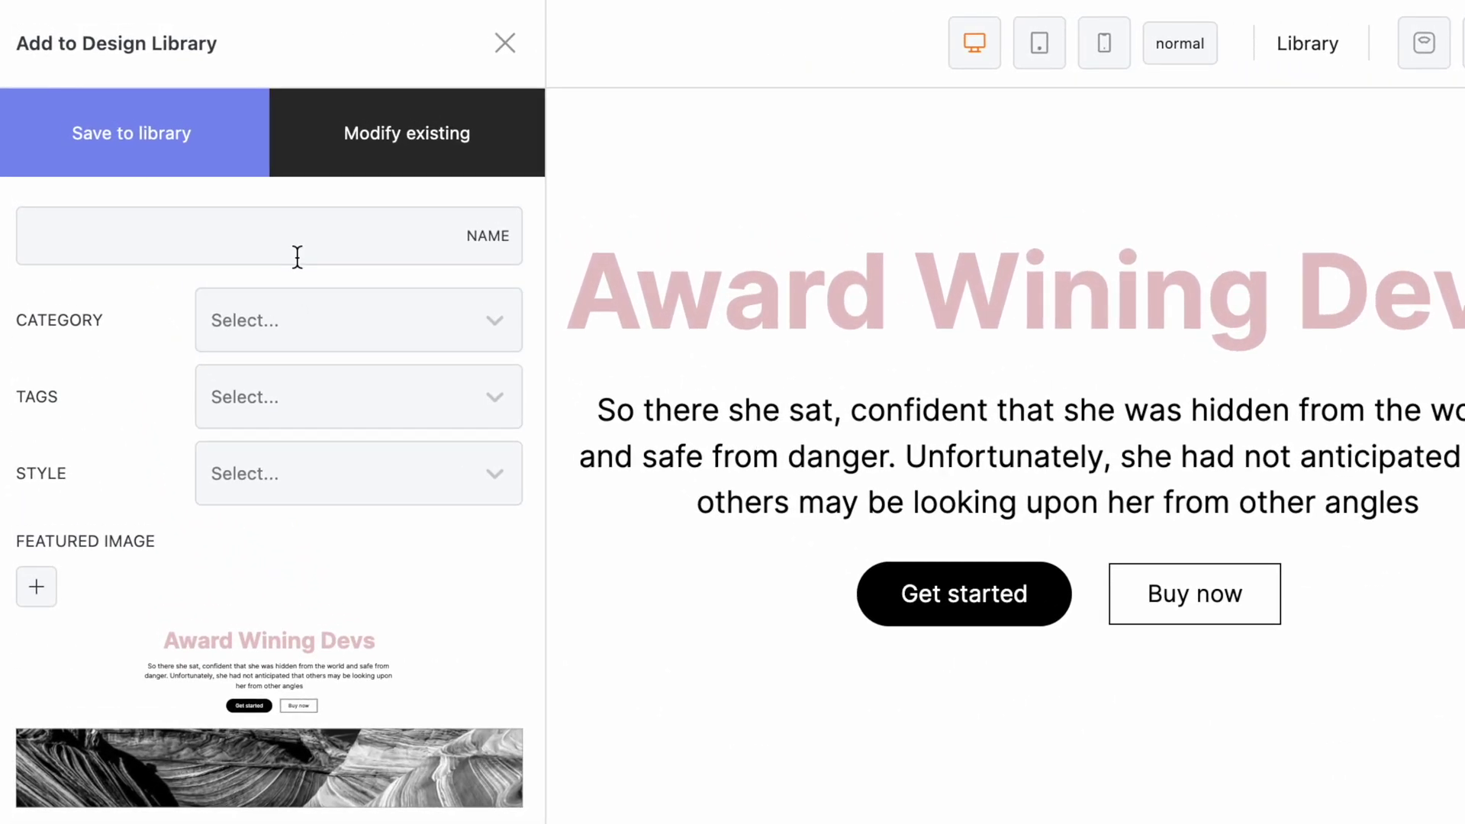
left_click(297, 257)
type("Simple")
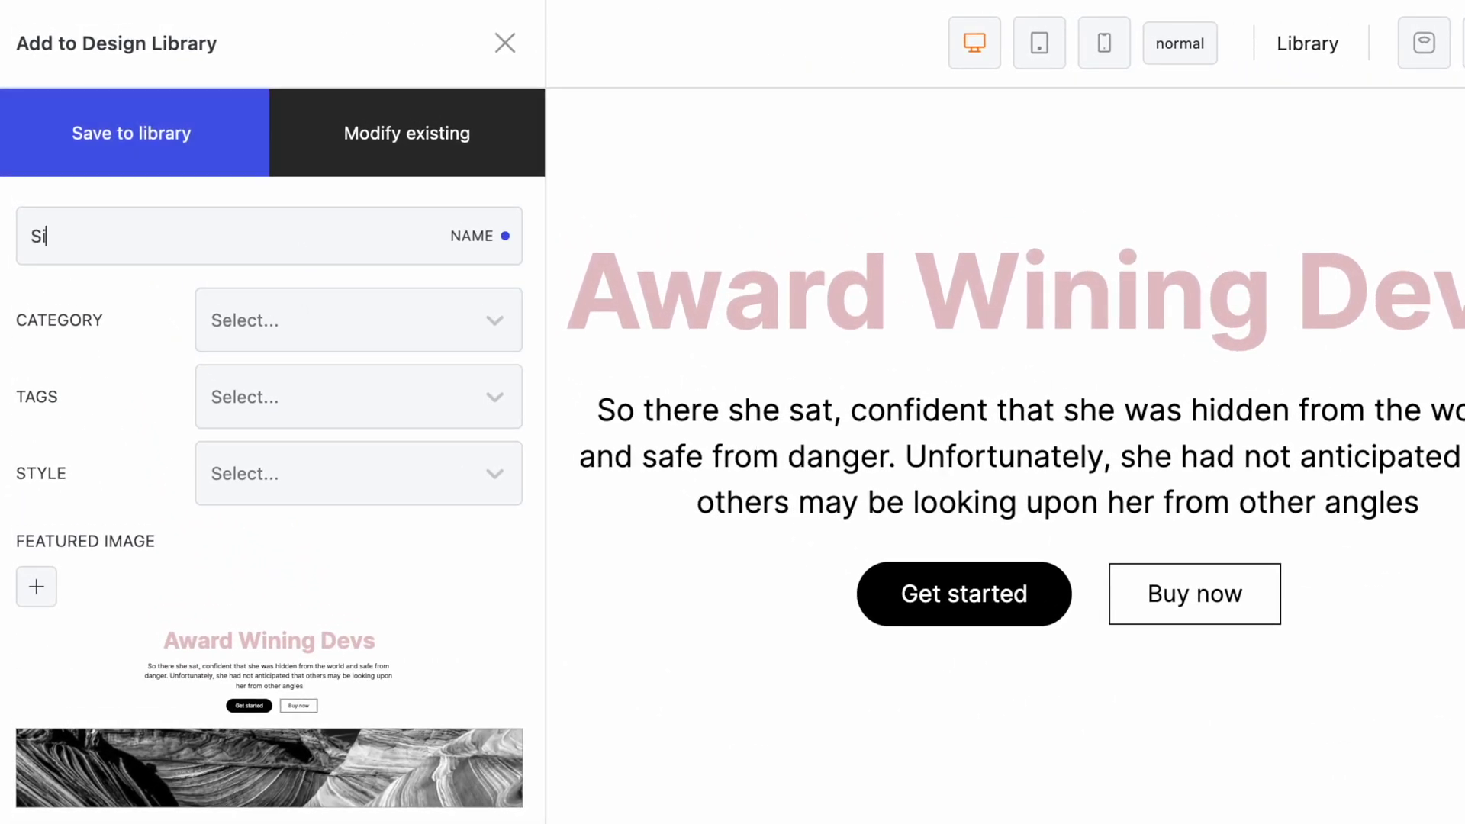
left_click(349, 323)
left_click(337, 451)
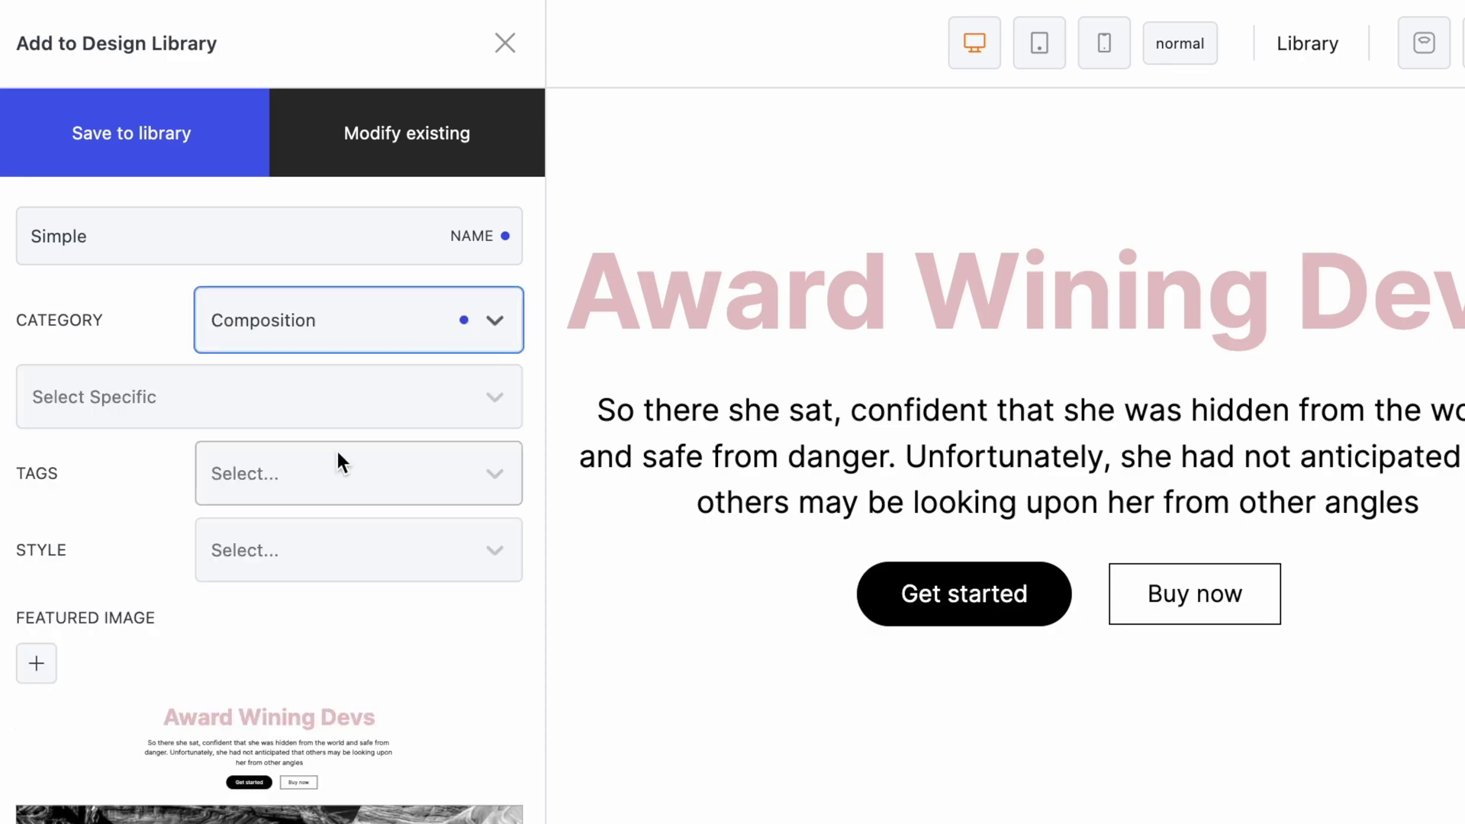
left_click(364, 412)
left_click(290, 517)
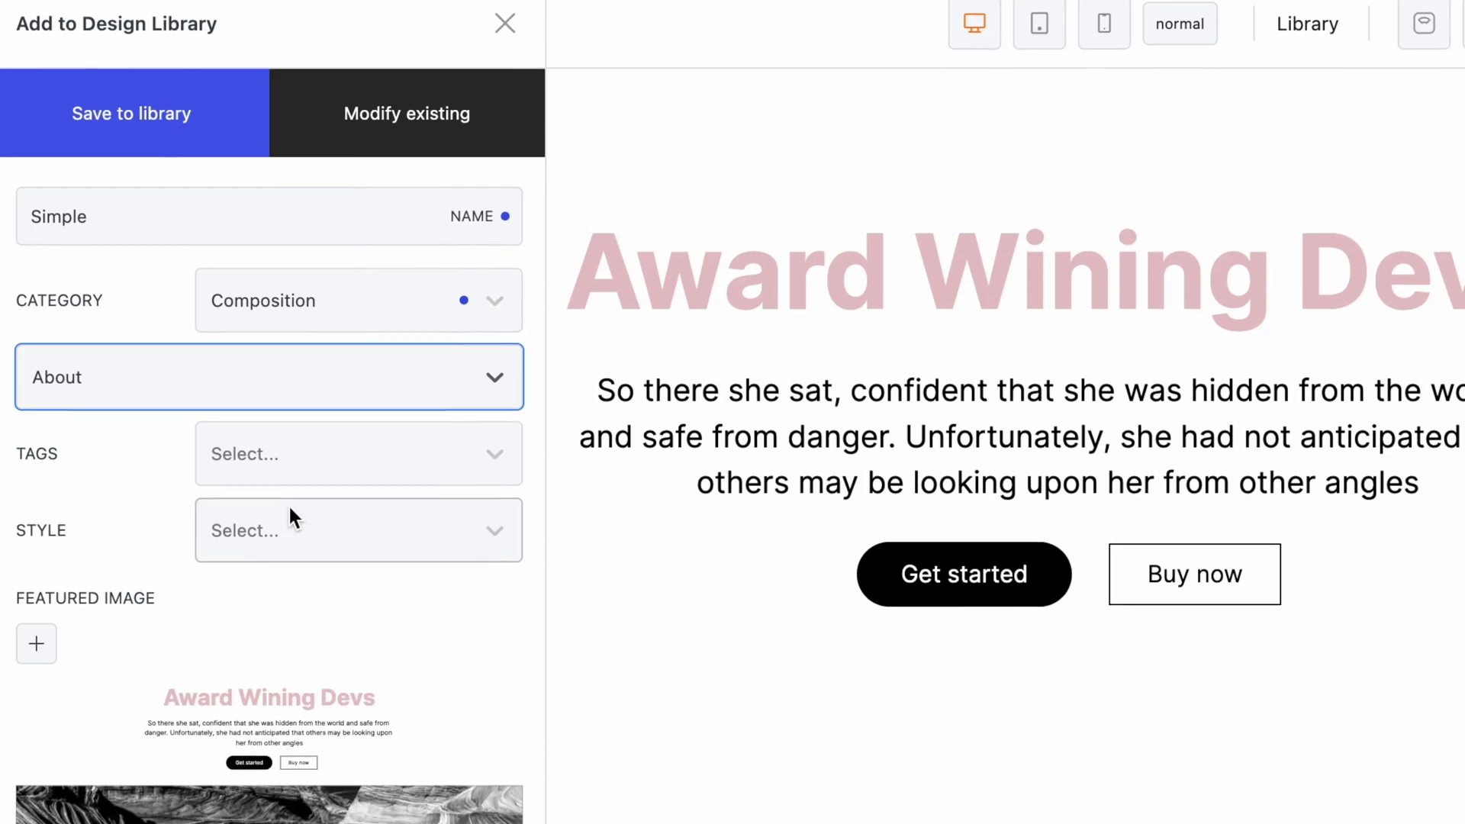
left_click(321, 469)
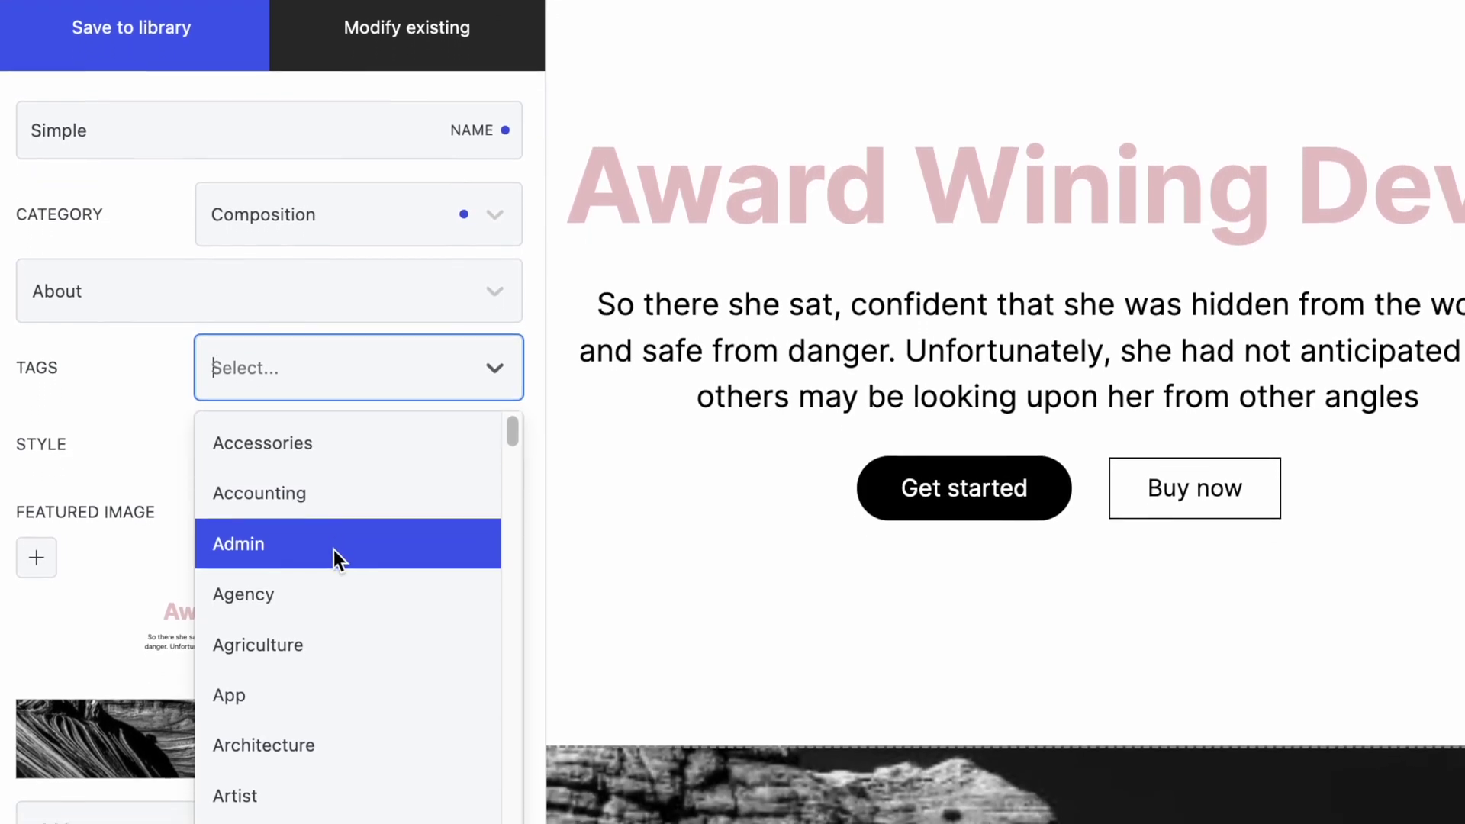
left_click(310, 712)
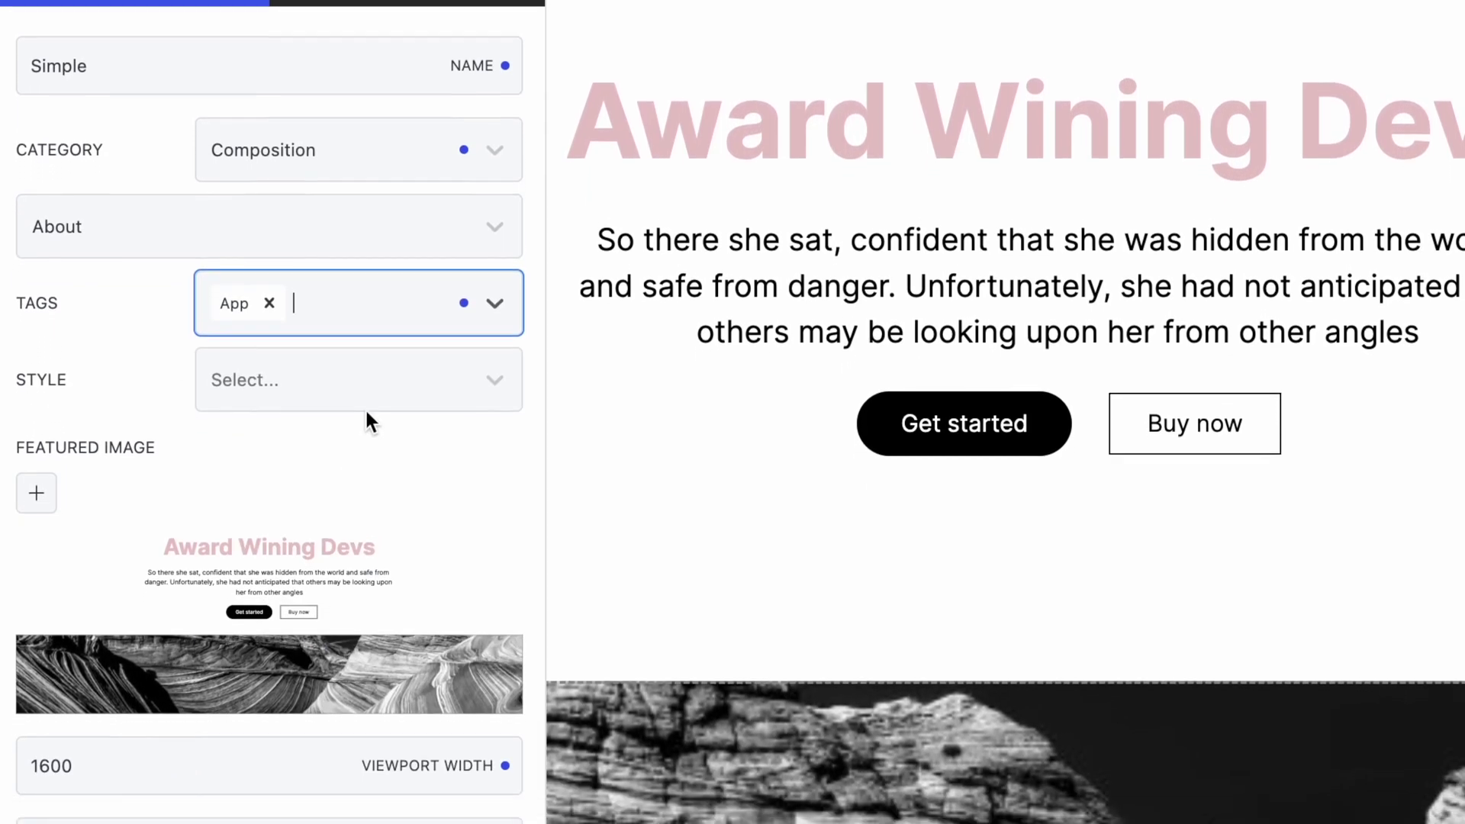
left_click(388, 405)
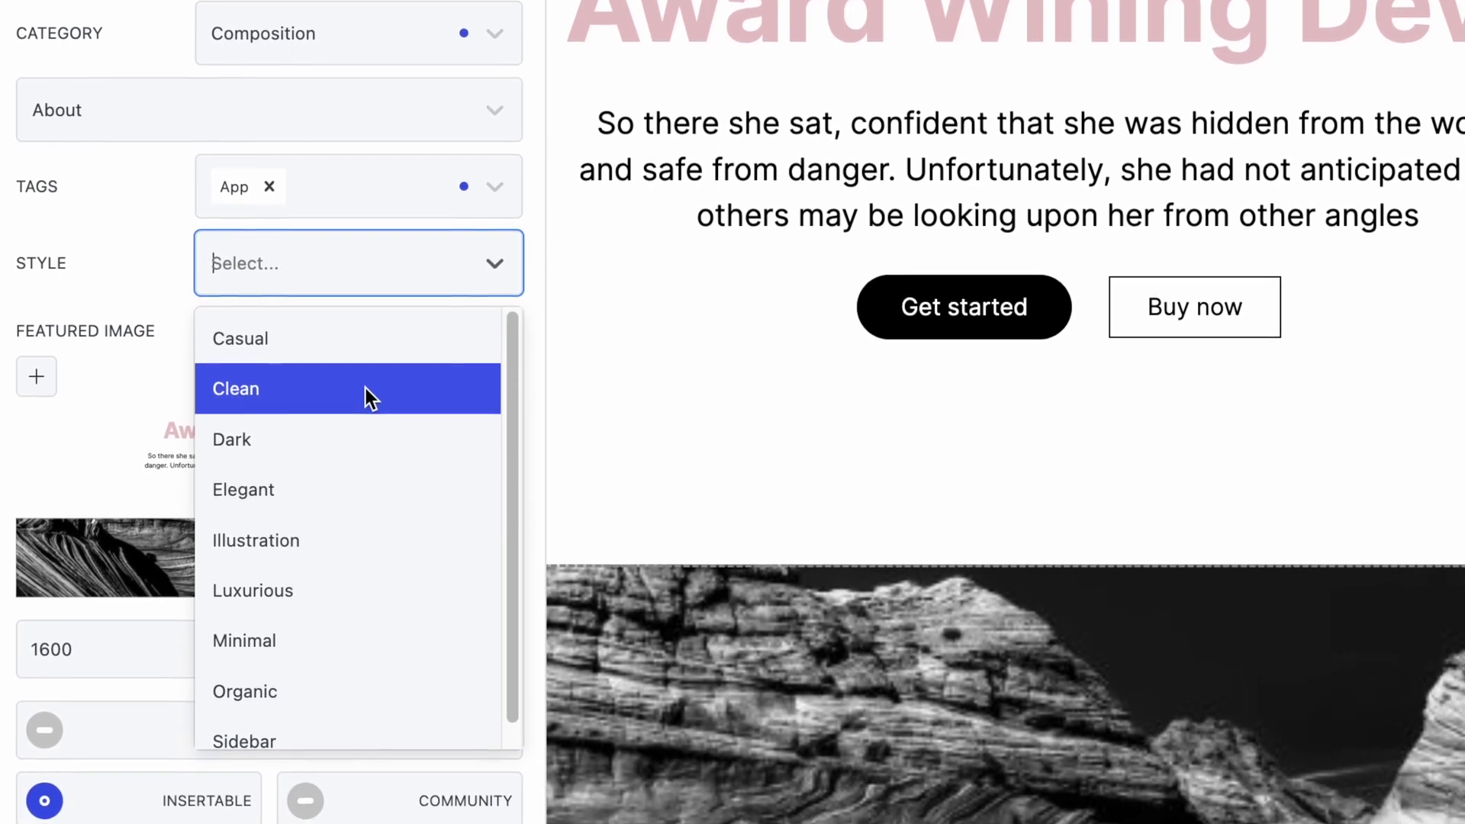
left_click(368, 401)
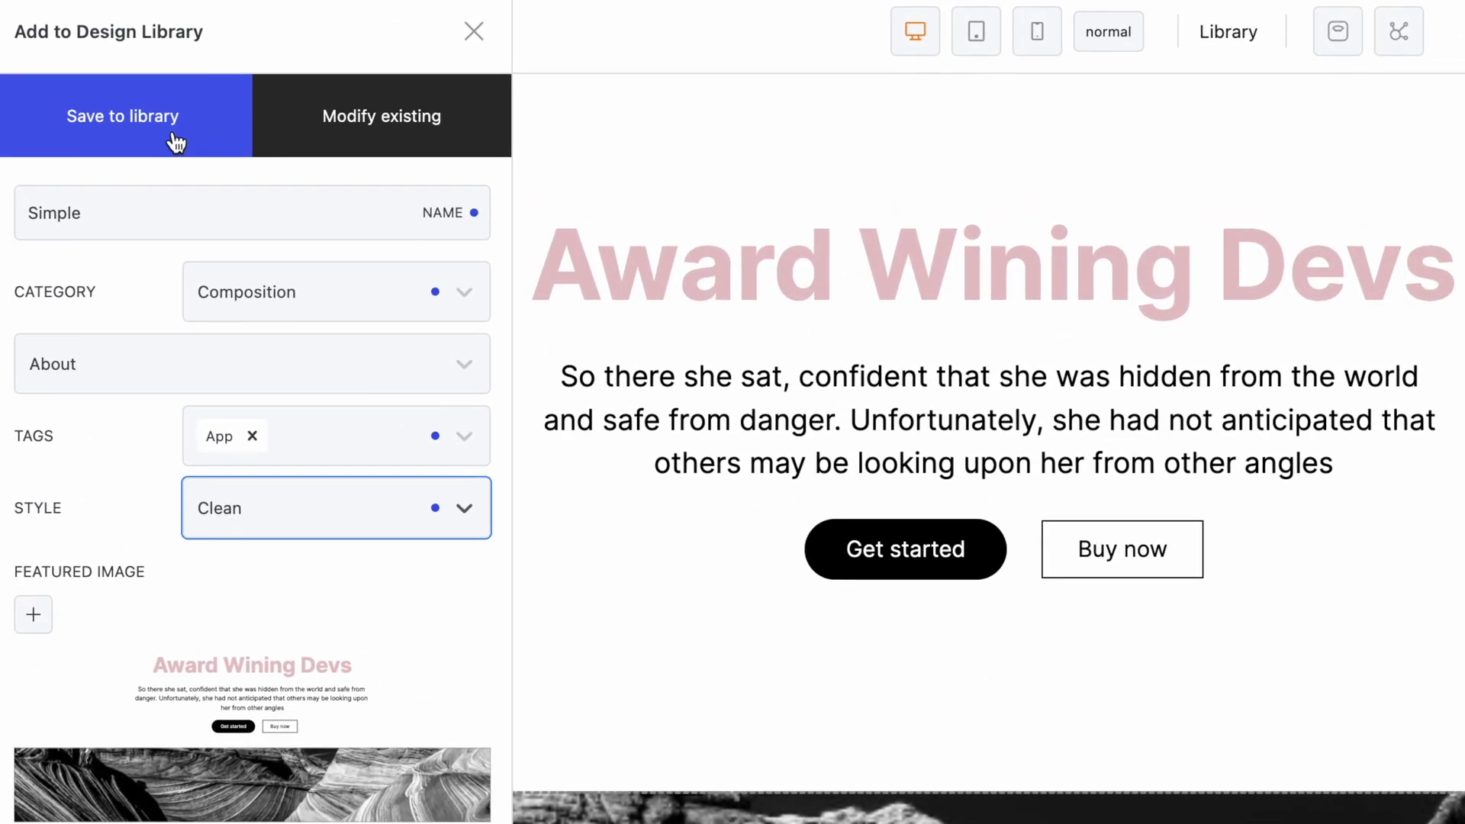
Step: Save the Simple design into the New library
left_click(148, 122)
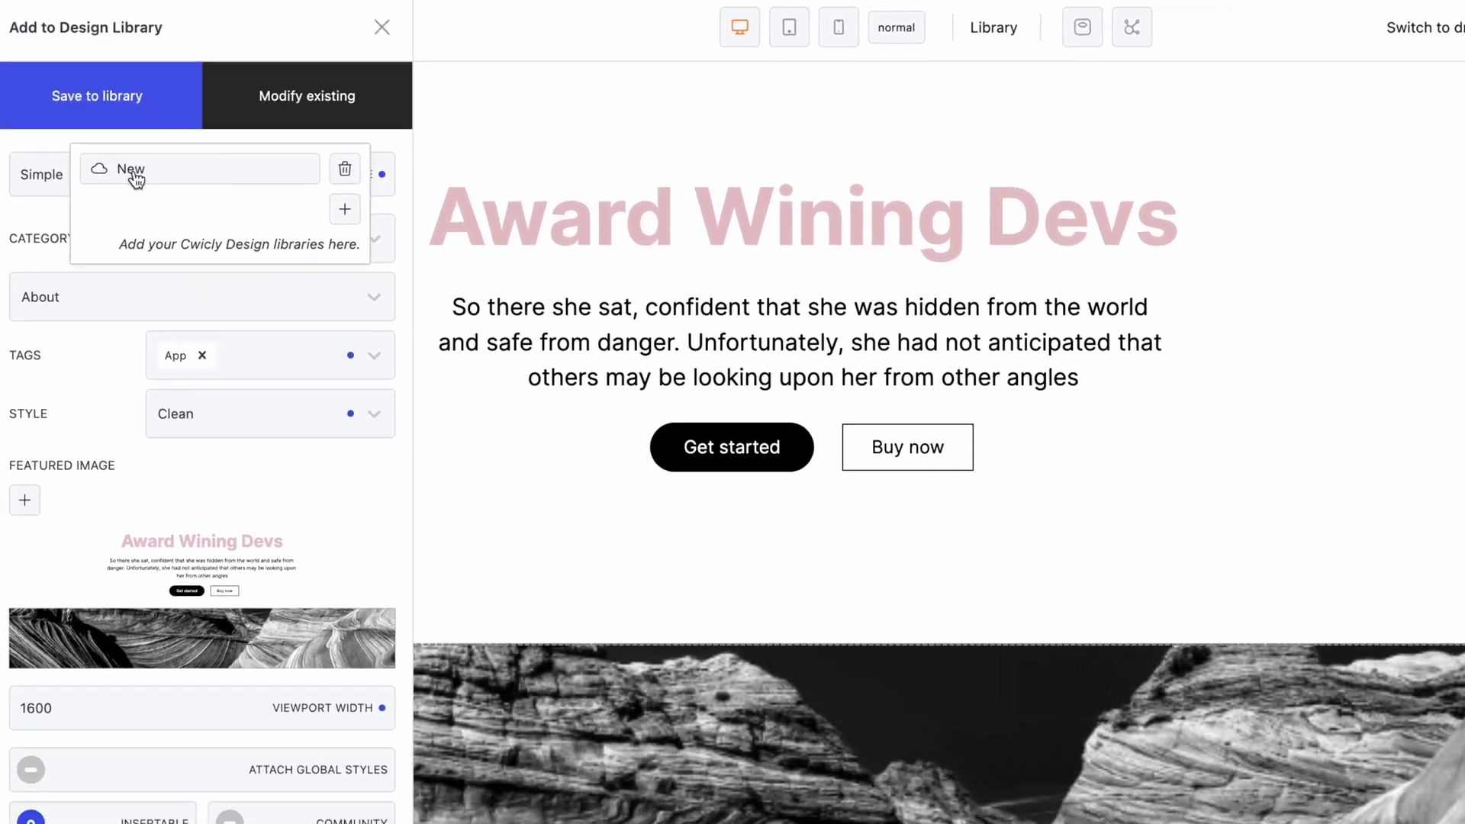
left_click(167, 208)
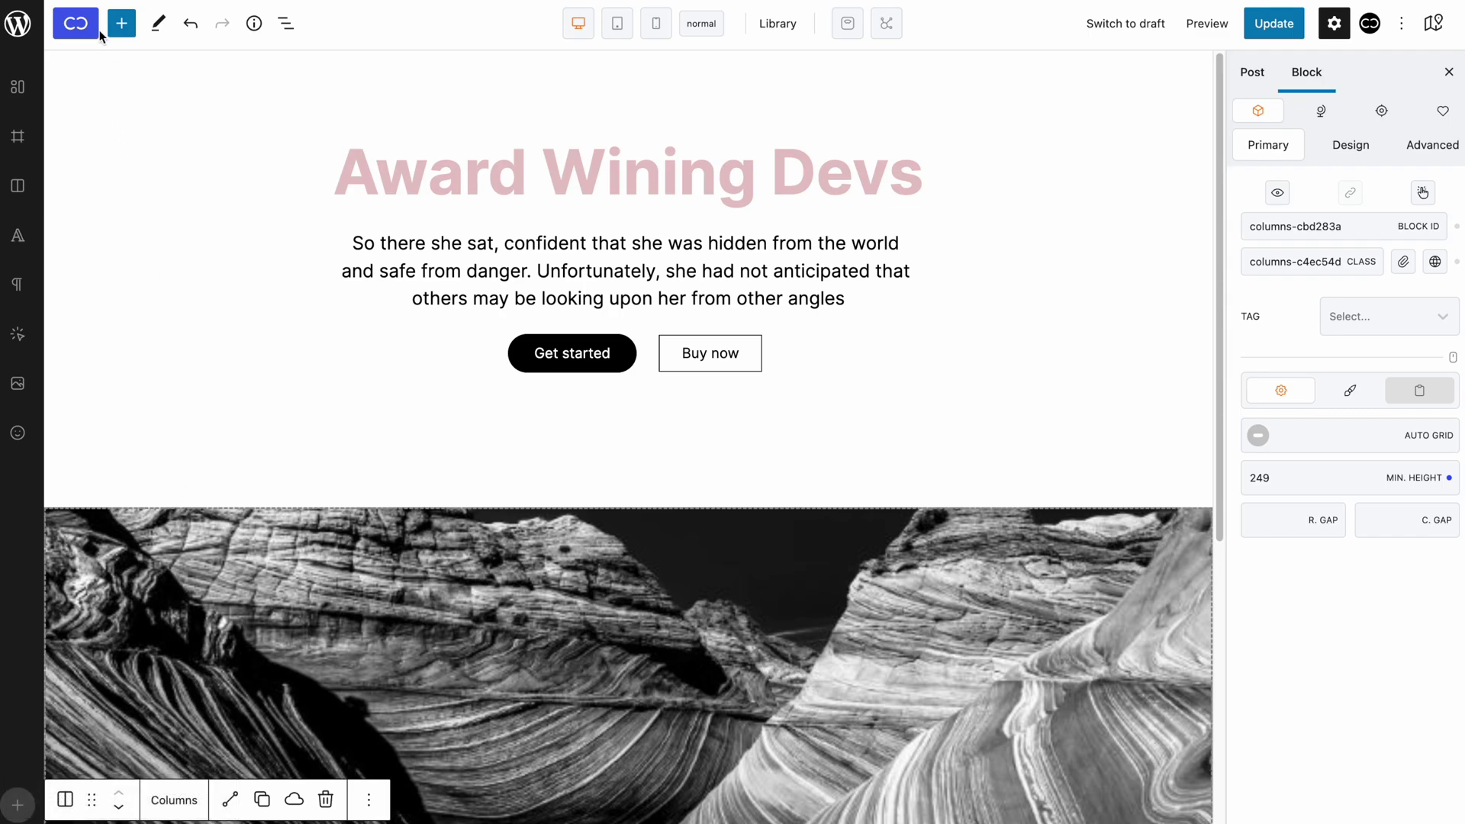
Step: Switch the Design Library to the New library and show all its items
left_click(76, 24)
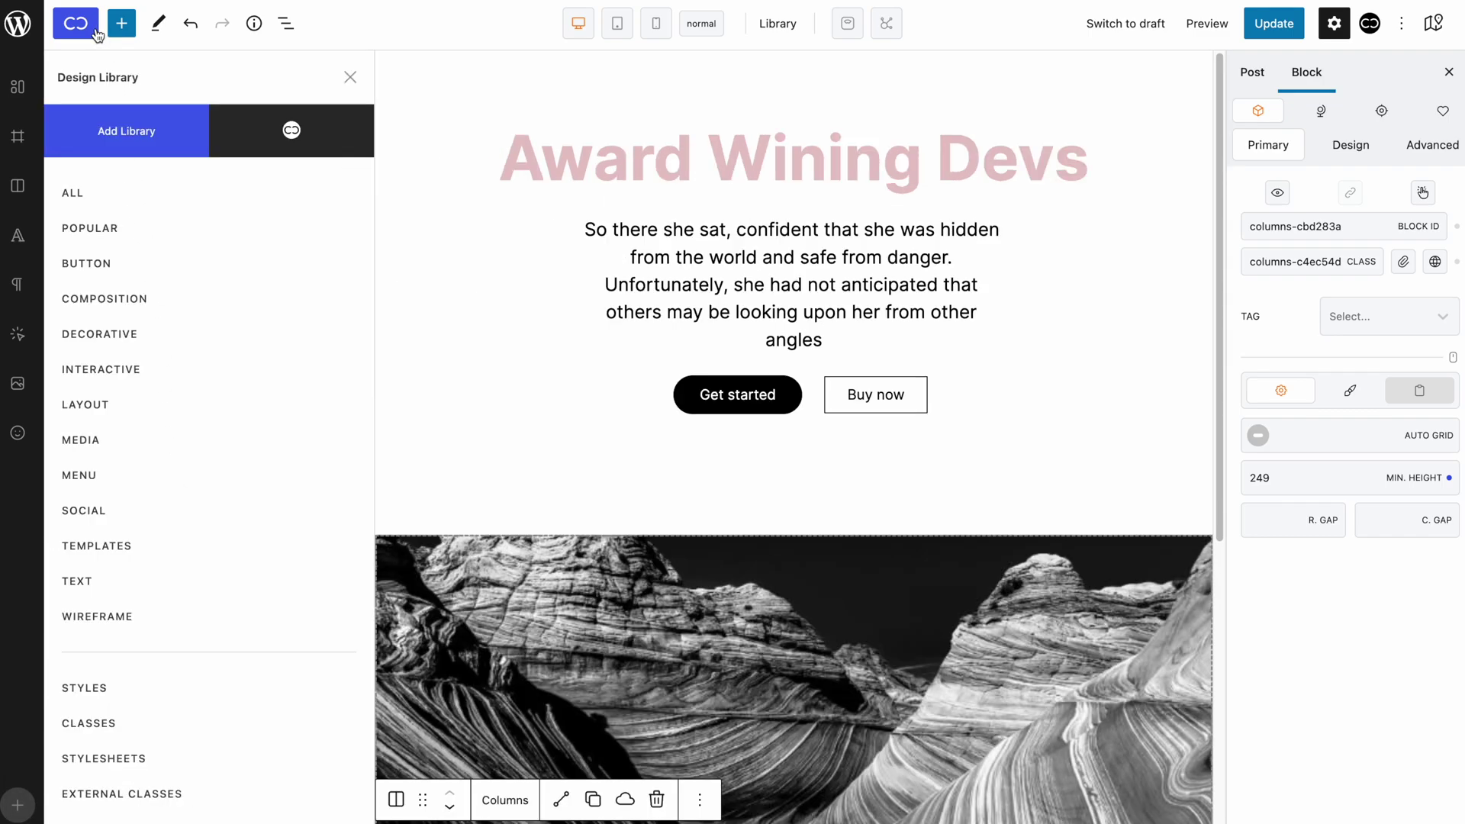
left_click(244, 145)
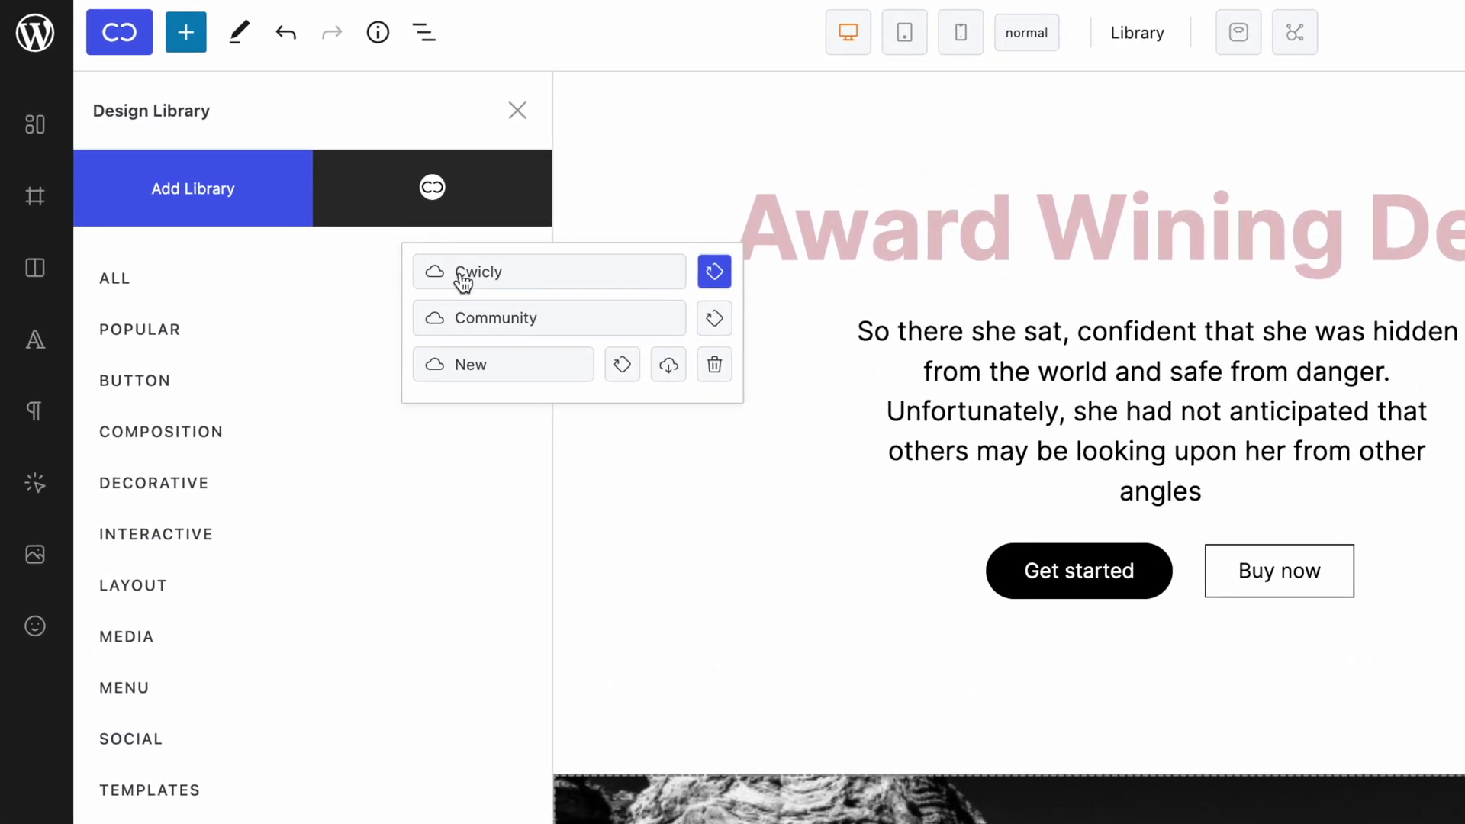
left_click(486, 365)
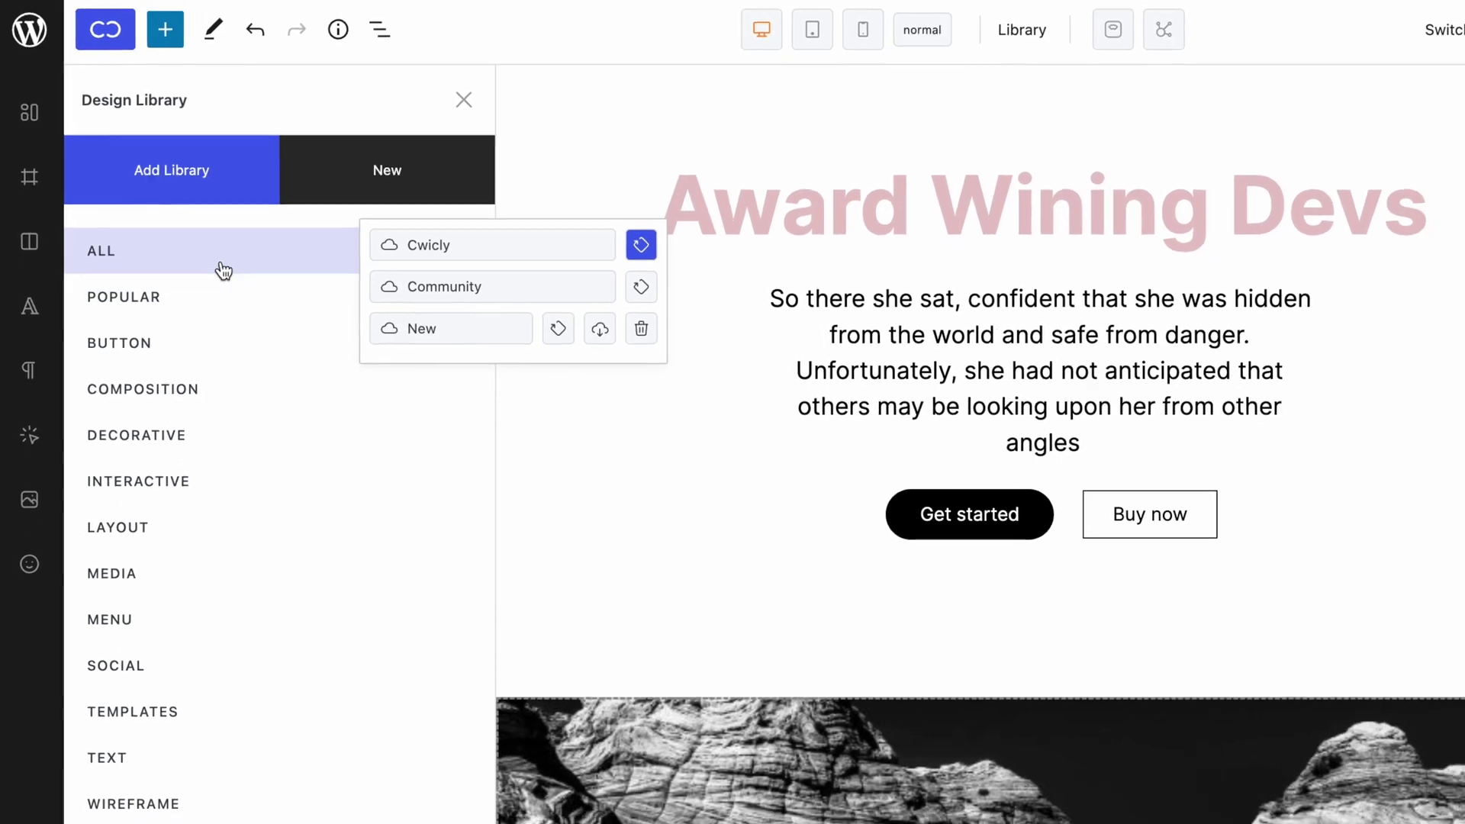
left_click(238, 284)
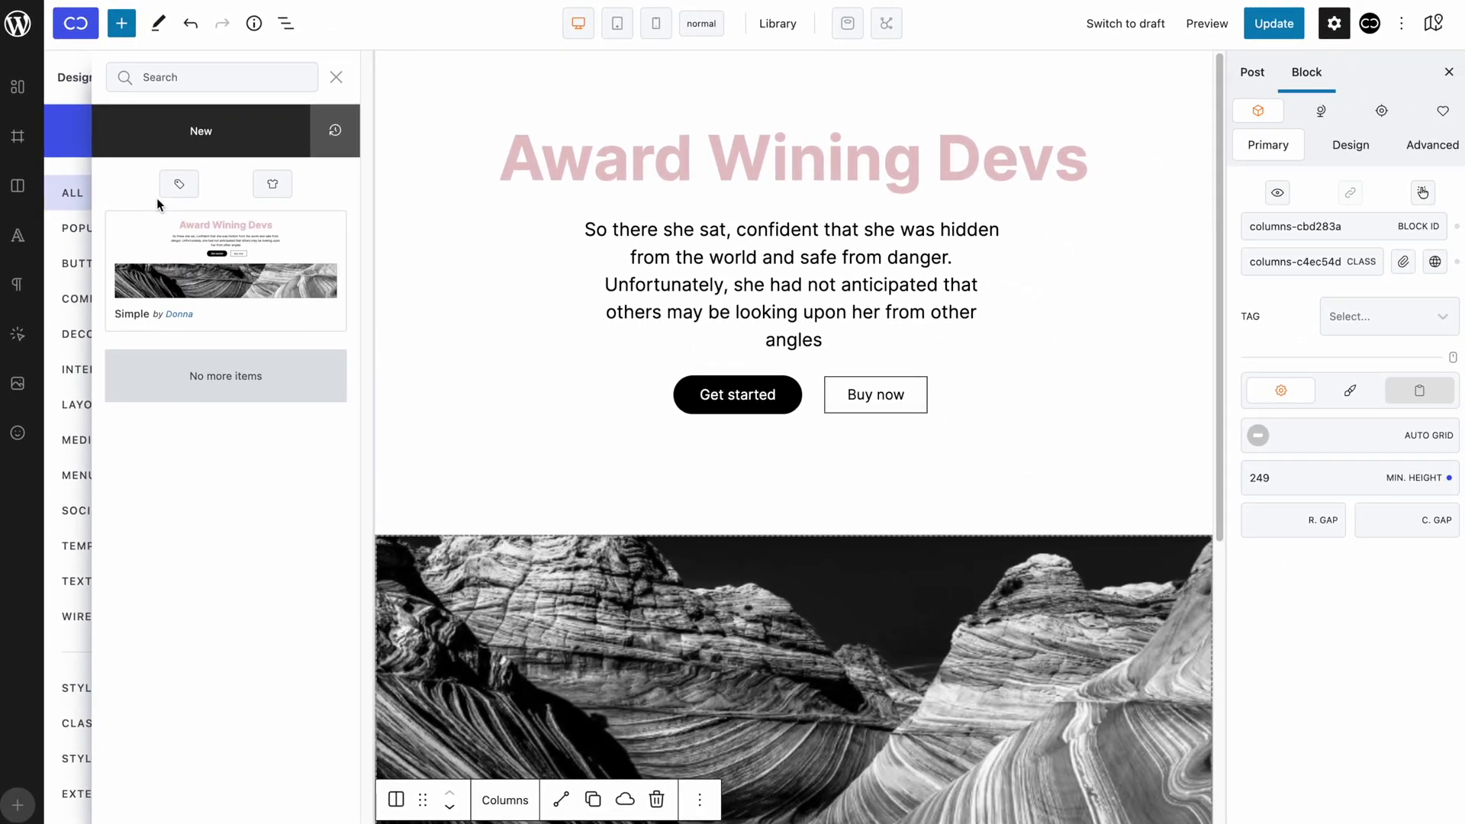
mouse_move(167, 287)
mouse_move(301, 217)
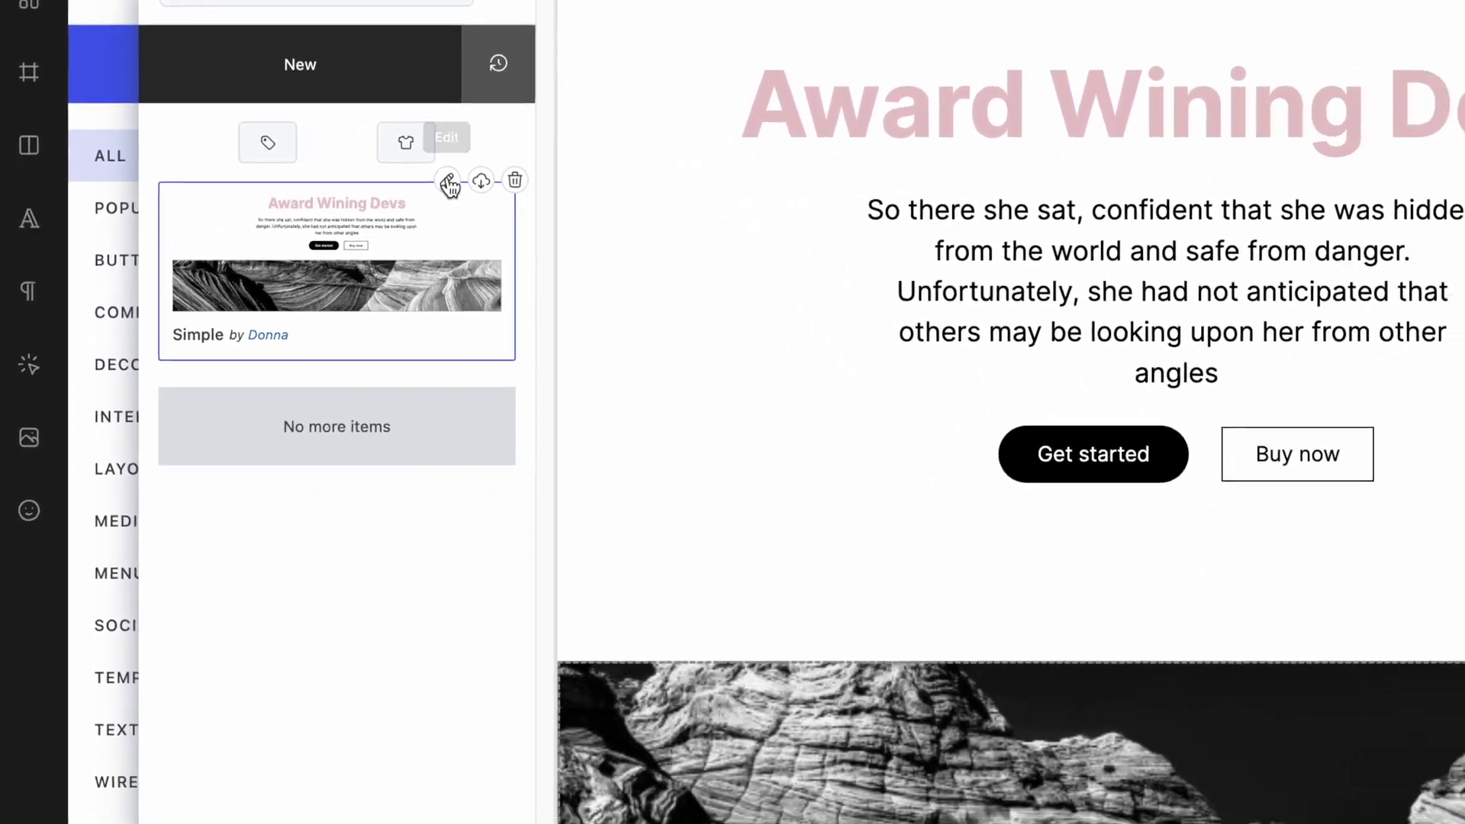
left_click(527, 227)
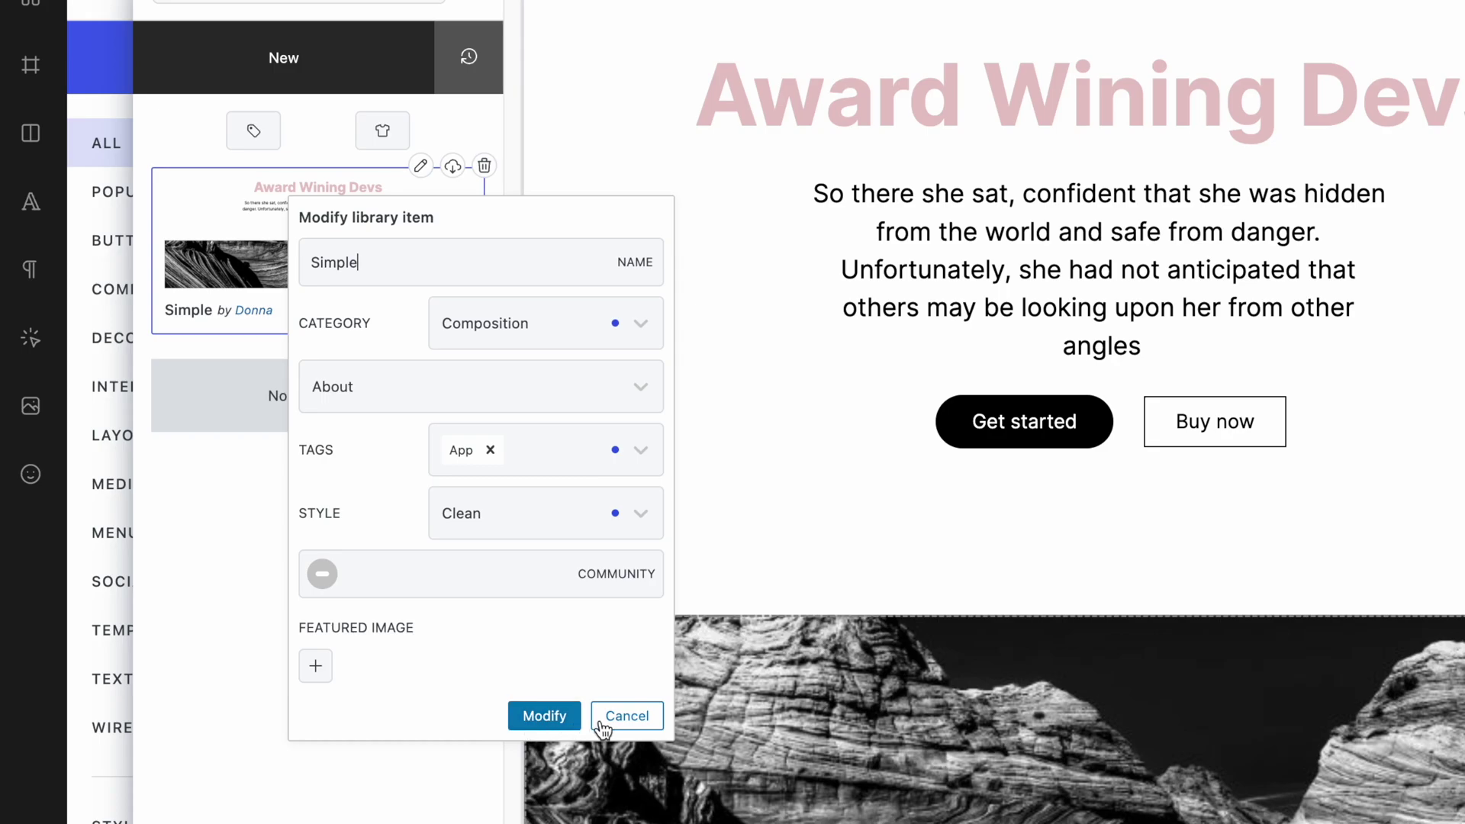
left_click(635, 719)
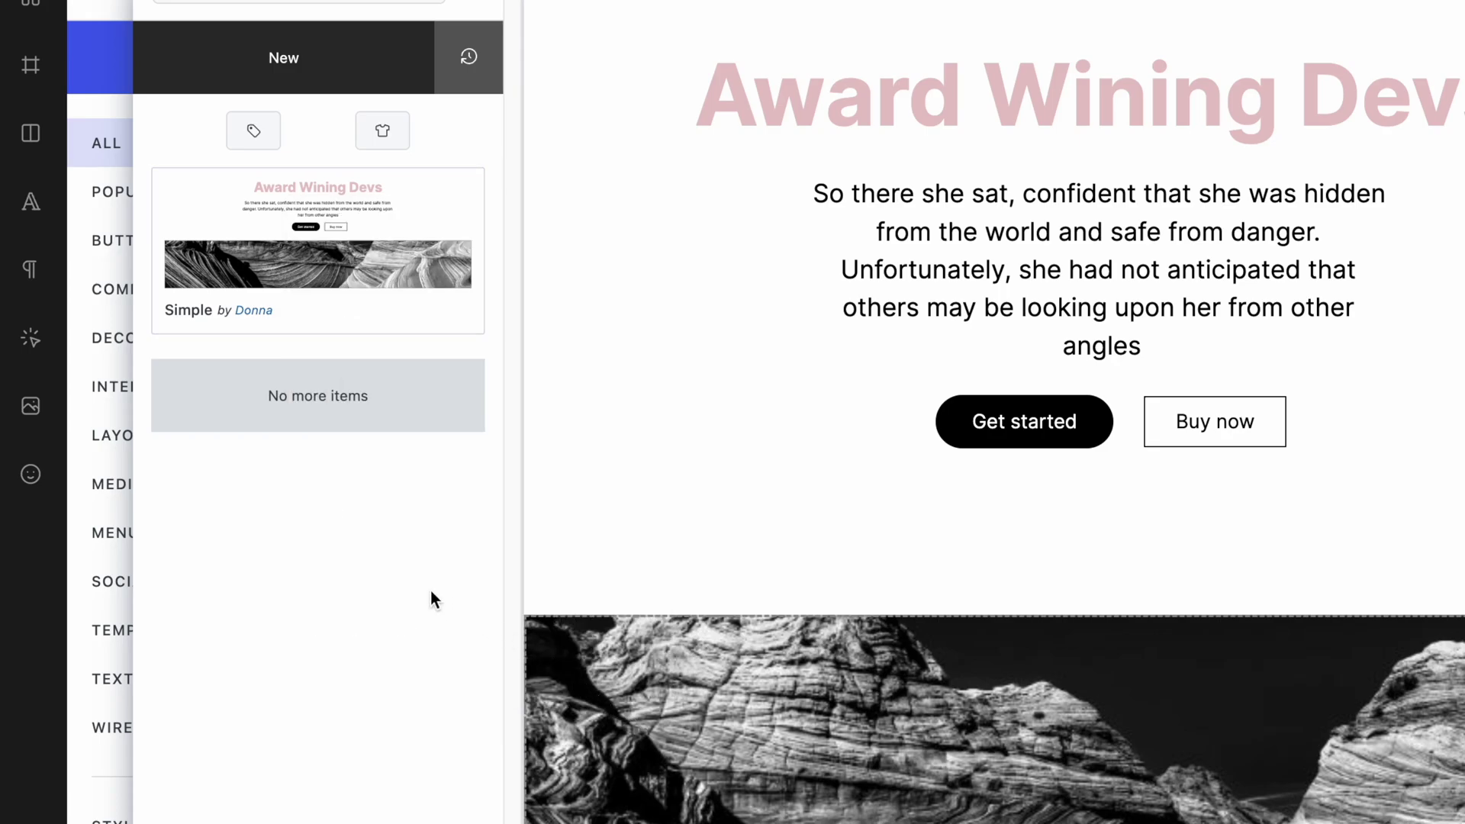
Step: Delete the Simple card from the New library and close its item list
mouse_move(455, 186)
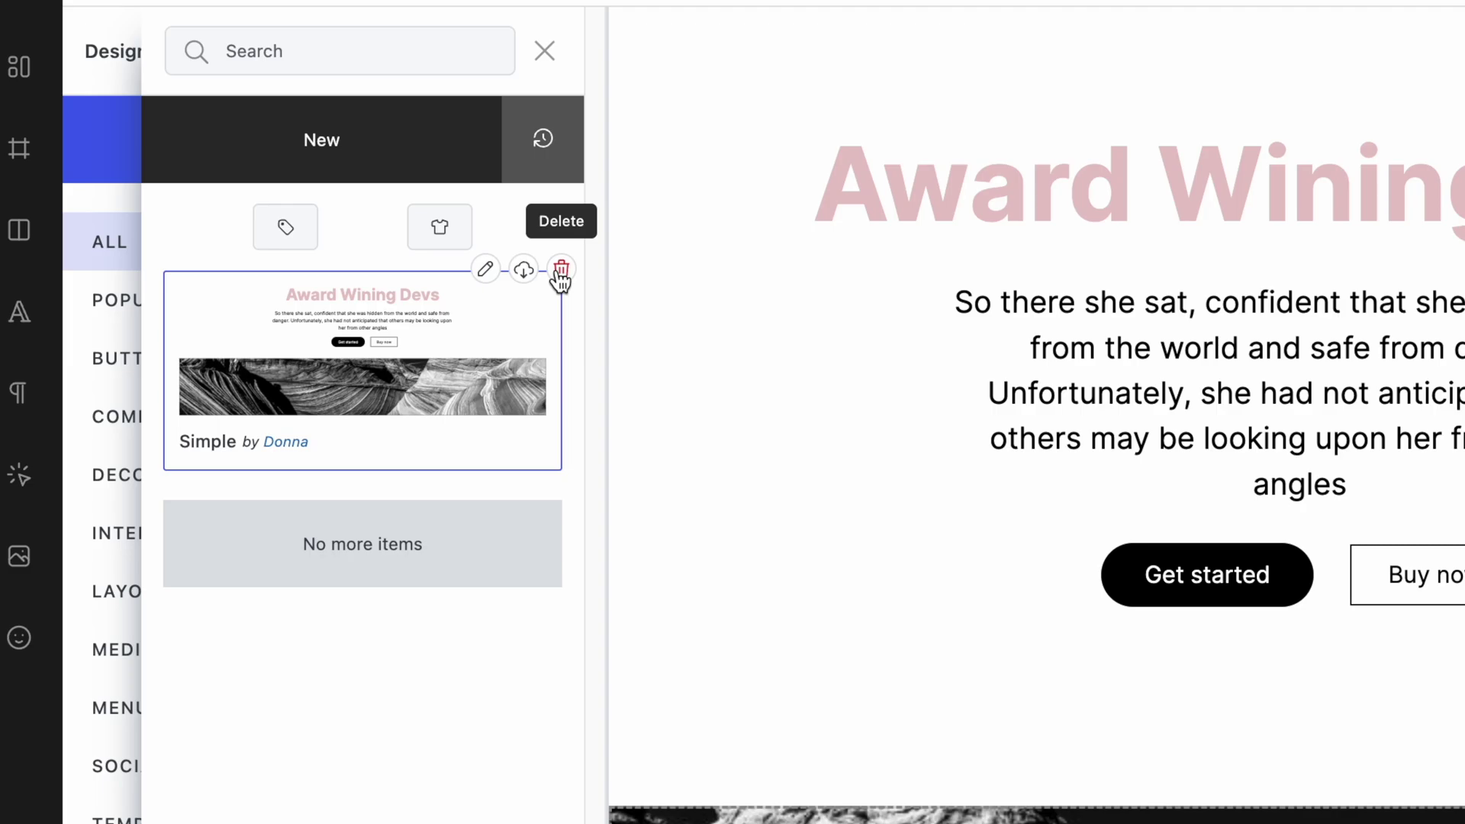
left_click(561, 271)
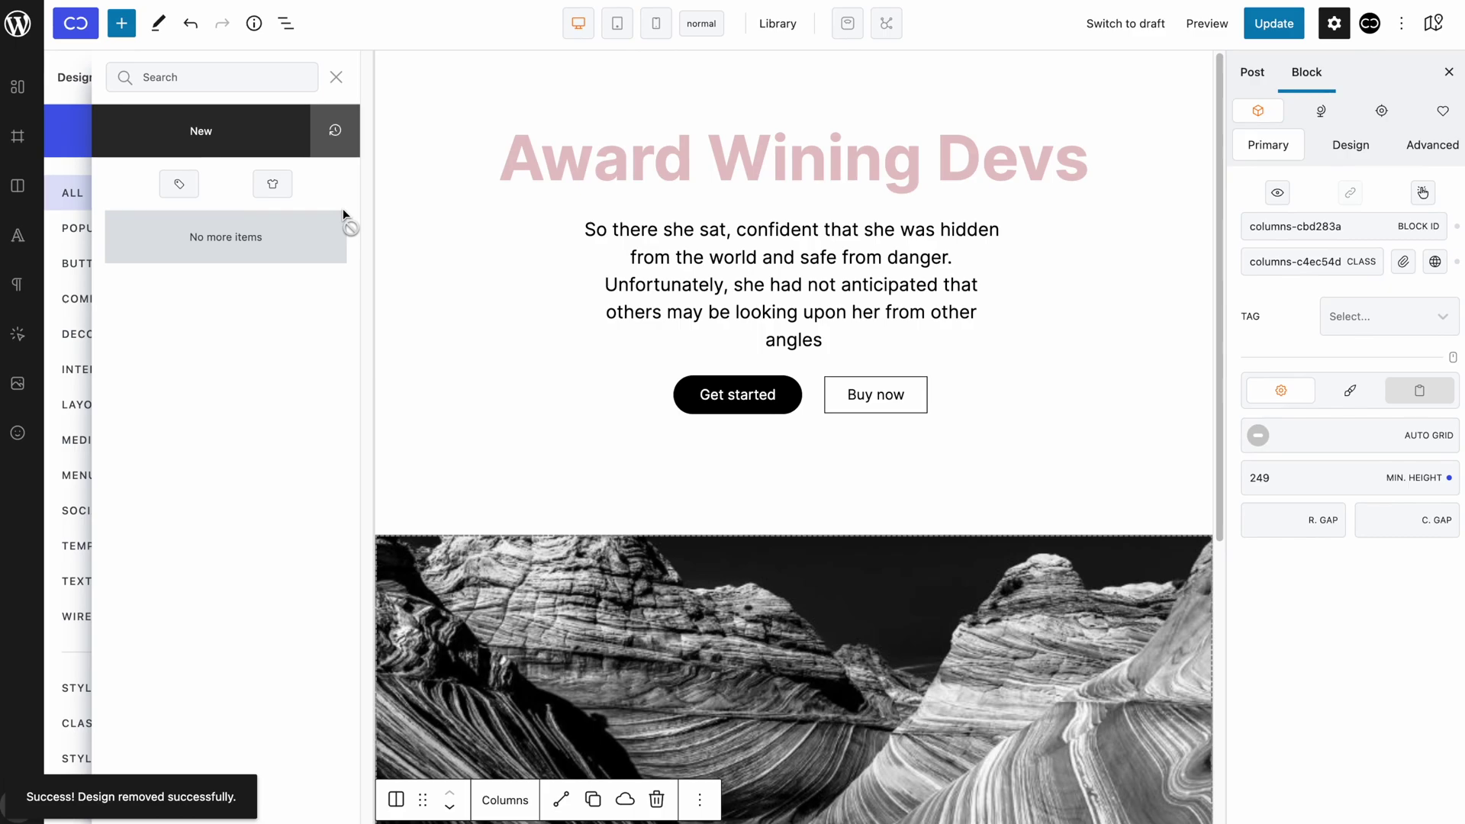
left_click(544, 50)
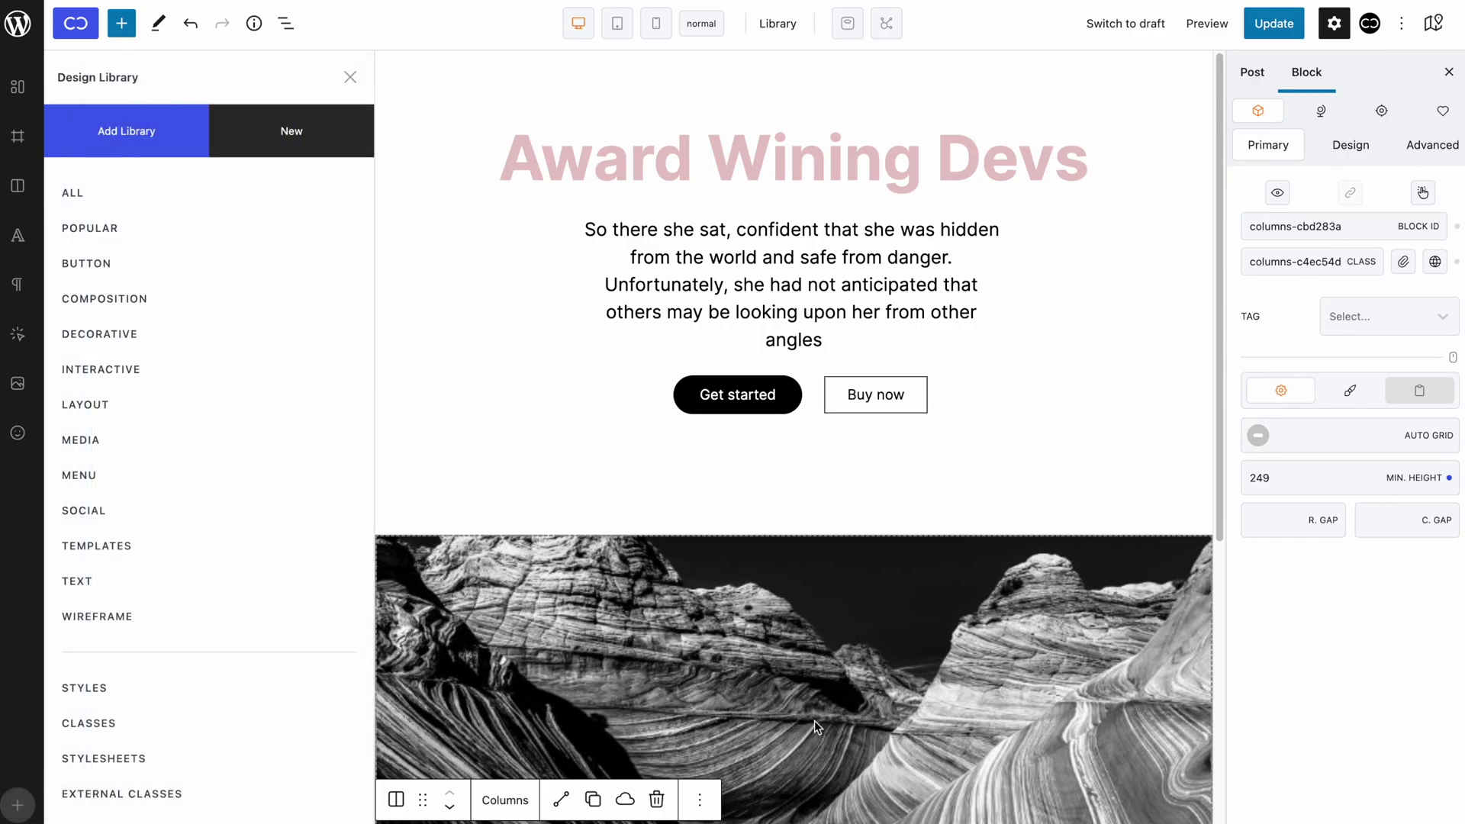